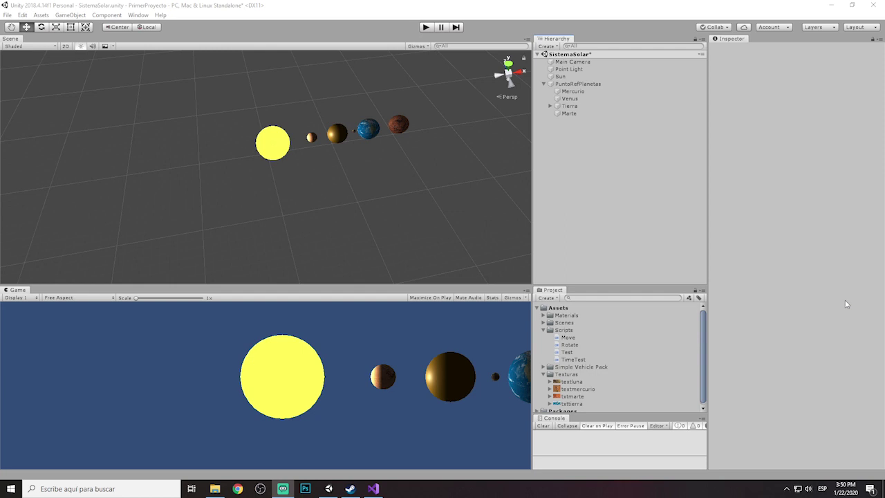
Step: Set the Main Camera's Size to 15 and switch its projection to Perspective
{"action": "left_click", "coordinate": [572, 62]}
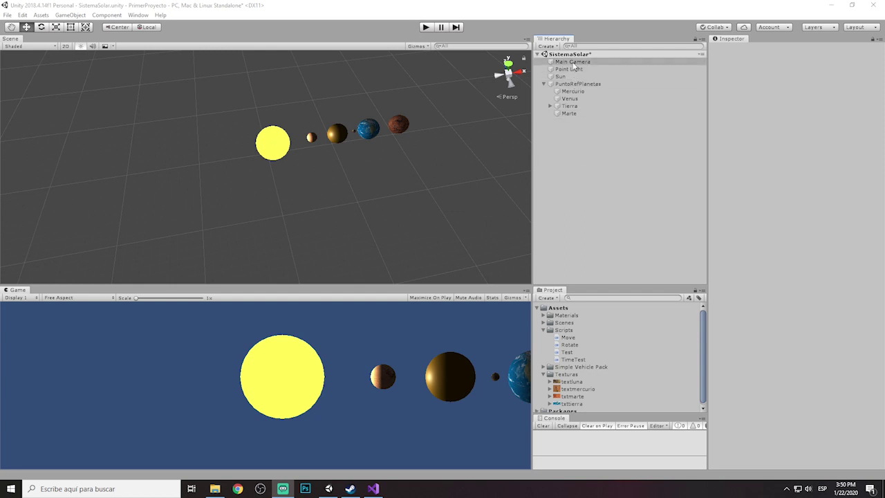
{"action": "left_click", "coordinate": [779, 147]}
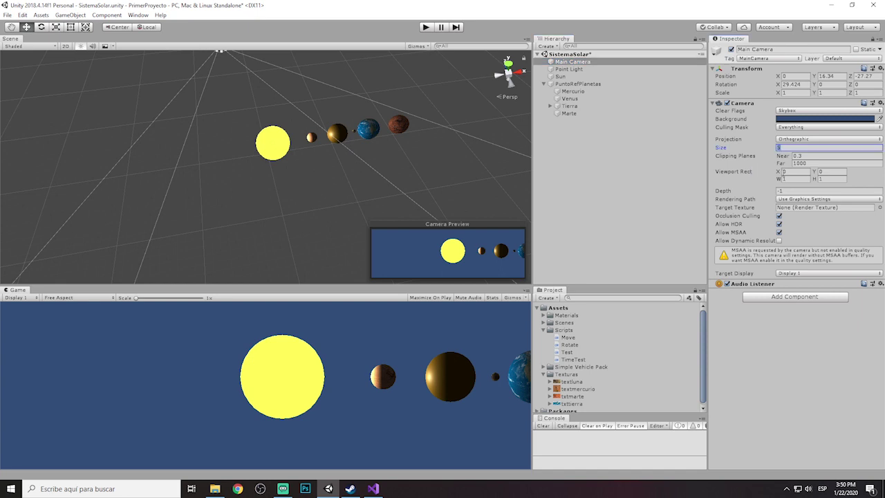
{"action": "type", "text": "10"}
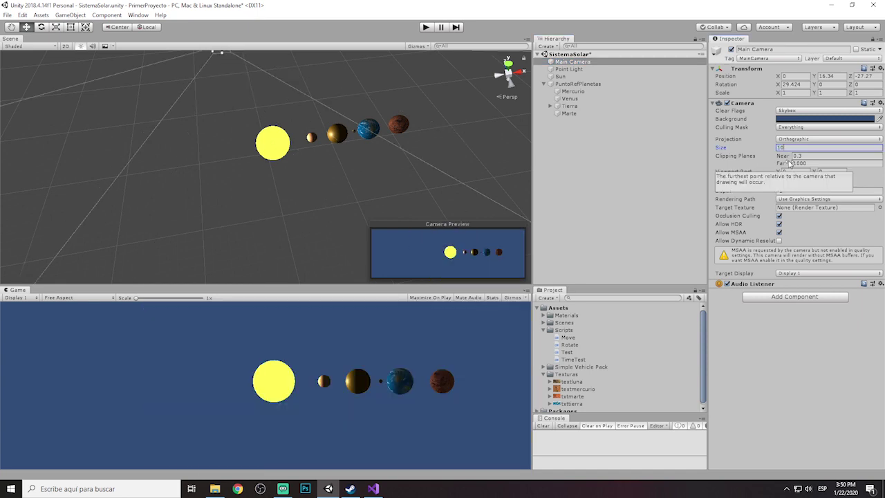
{"action": "key", "text": "BackSpace"}
{"action": "type", "text": "5"}
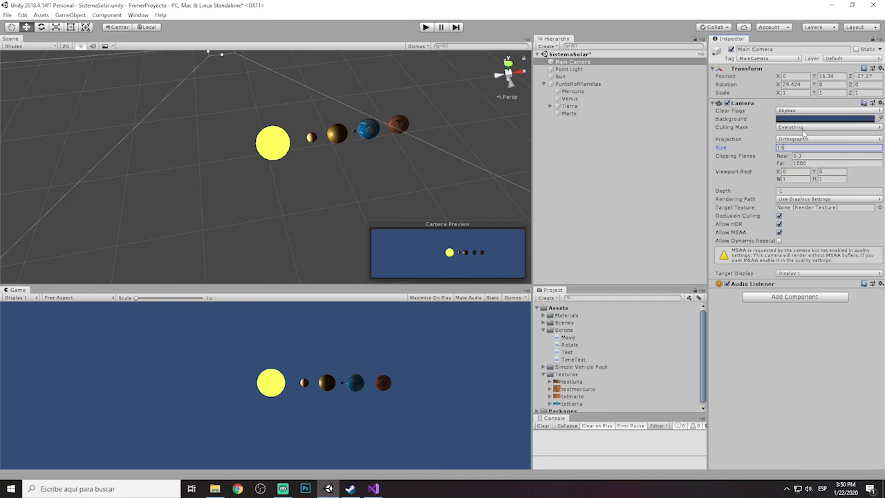
{"action": "left_click", "coordinate": [801, 140]}
{"action": "left_click", "coordinate": [799, 149]}
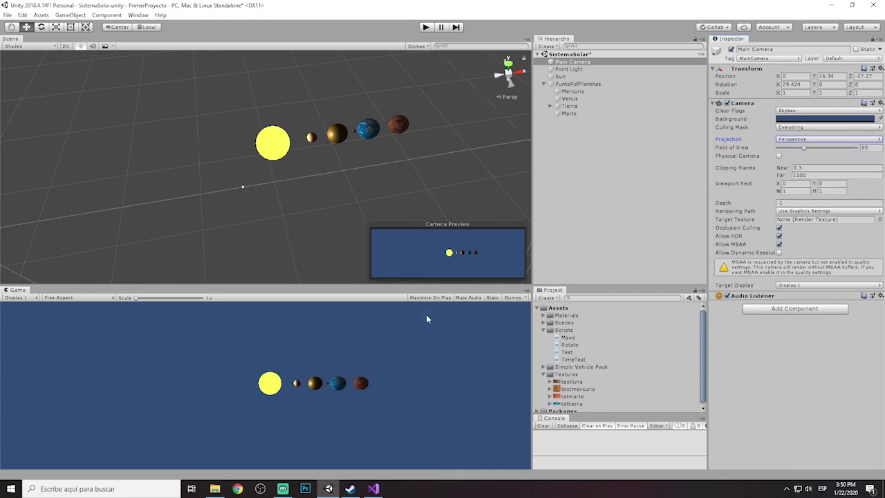
Step: Raise the camera above the planets and recentre it on X with the move gizmo
{"action": "mouse_move", "coordinate": [323, 204]}
{"action": "left_mouse_down", "text": "alt"}
{"action": "mouse_move", "coordinate": [389, 188]}
{"action": "mouse_move", "coordinate": [381, 205]}
{"action": "left_mouse_up", "text": "alt"}
{"action": "left_click_drag", "start_coordinate": [200, 215], "coordinate": [212, 216]}
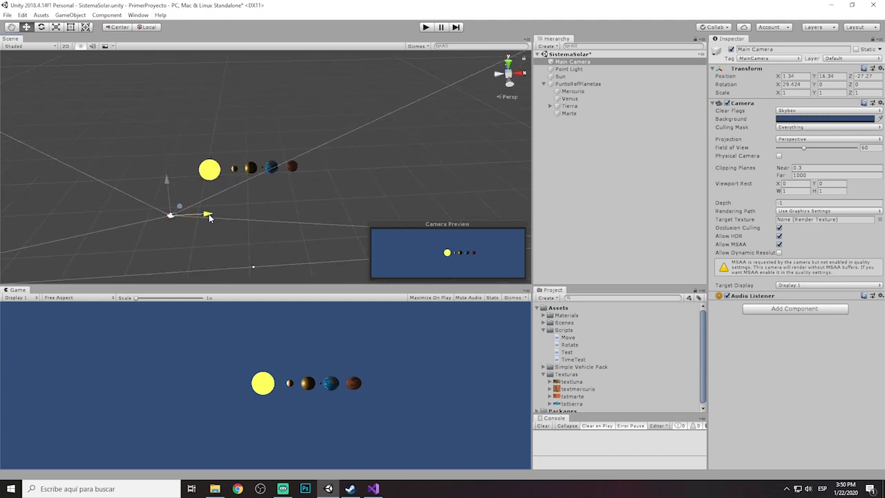
{"action": "mouse_move", "coordinate": [172, 182]}
{"action": "left_mouse_down"}
{"action": "mouse_move", "coordinate": [184, 138]}
{"action": "mouse_move", "coordinate": [212, 160]}
{"action": "mouse_move", "coordinate": [197, 161]}
{"action": "left_mouse_up"}
{"action": "left_click", "coordinate": [42, 28]}
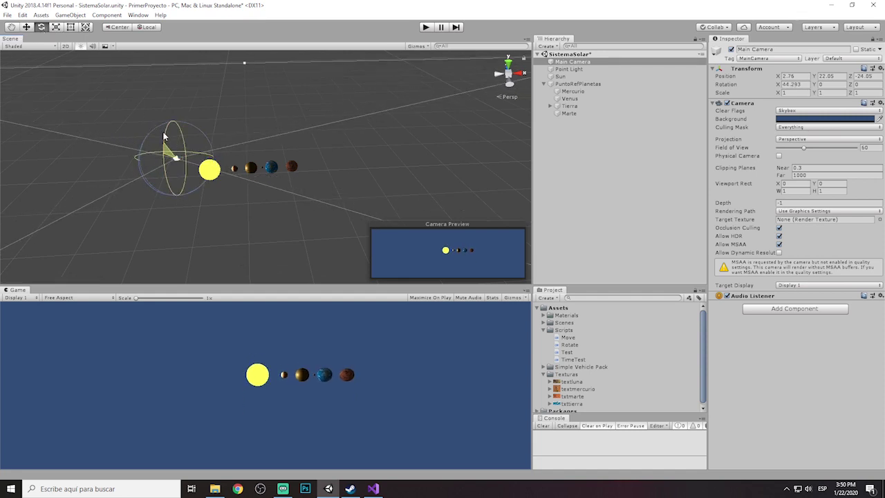
{"action": "left_click", "coordinate": [26, 28]}
{"action": "left_click_drag", "start_coordinate": [200, 159], "coordinate": [193, 150]}
Step: Play the scene to preview the camera framing, then stop and select Tierra
{"action": "left_click", "coordinate": [426, 27]}
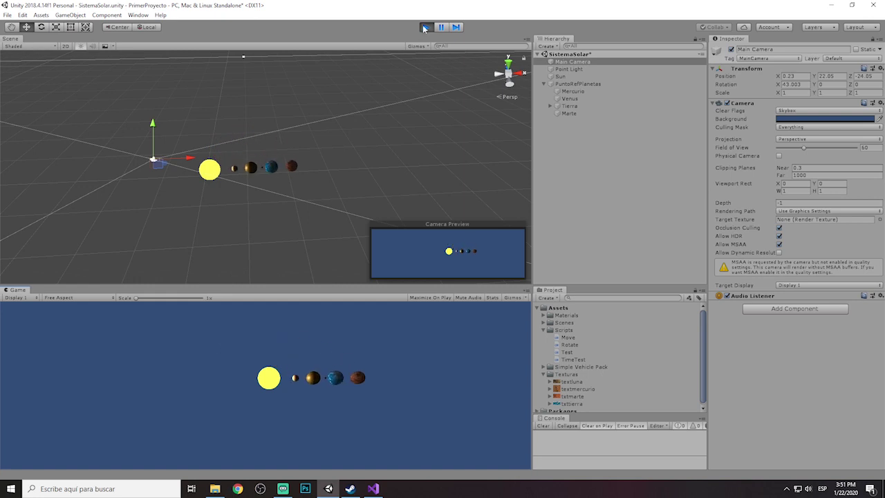
{"action": "key", "text": "ctrl+p"}
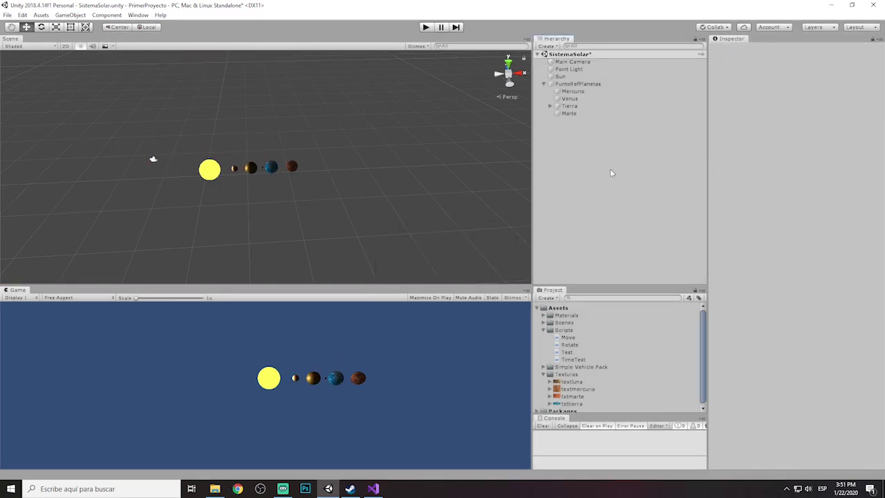
{"action": "left_click", "coordinate": [575, 107]}
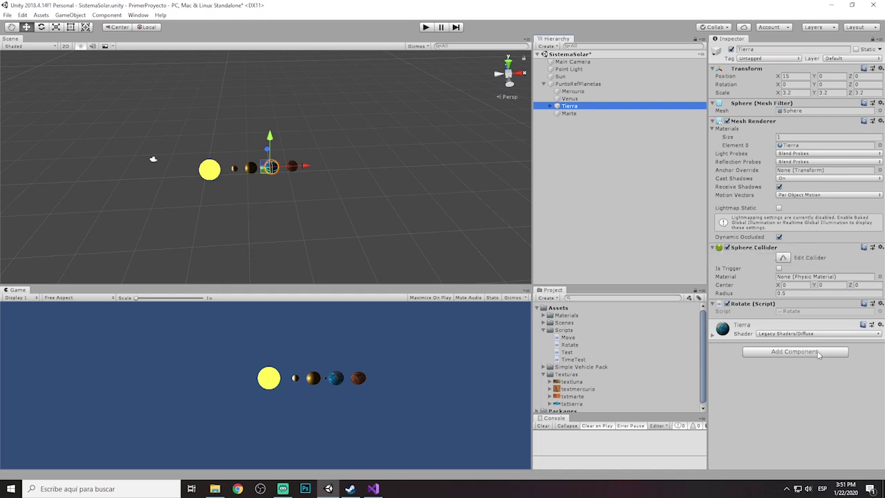
Step: Add a Physics > Rigidbody component to Tierra, deselect it, and run the scene to test
{"action": "left_click", "coordinate": [795, 352]}
{"action": "scroll", "coordinate": [785, 304], "scroll_direction": "down", "scroll_amount": 2}
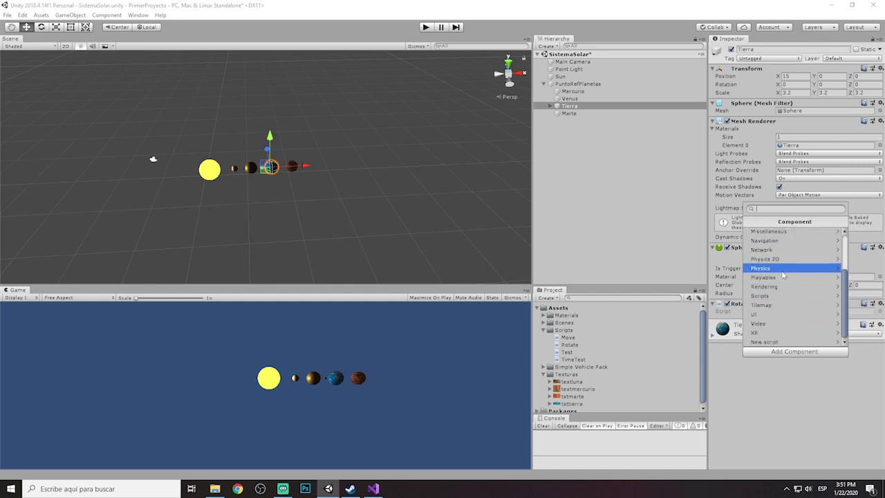
{"action": "left_click", "coordinate": [782, 274]}
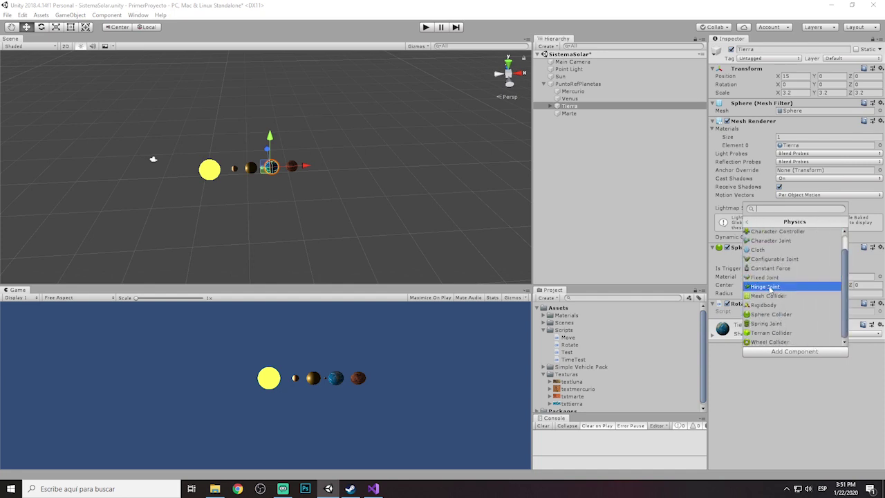
{"action": "left_click", "coordinate": [773, 308]}
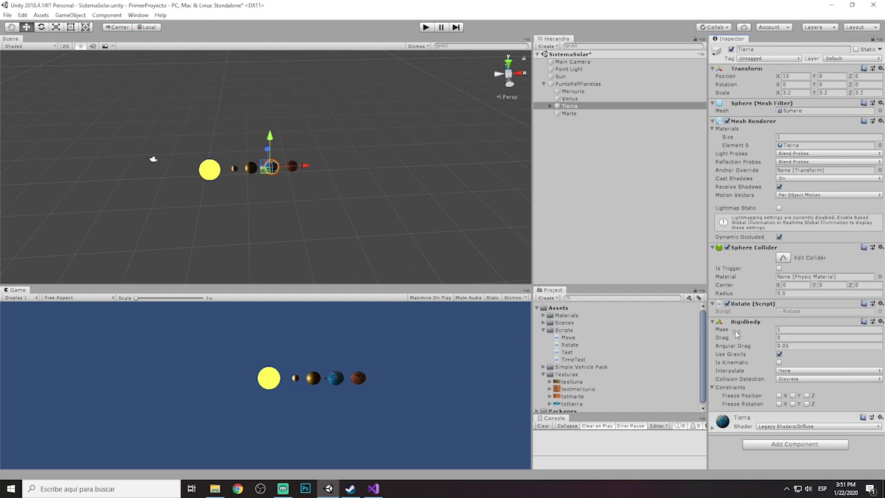
{"action": "left_click", "coordinate": [642, 228]}
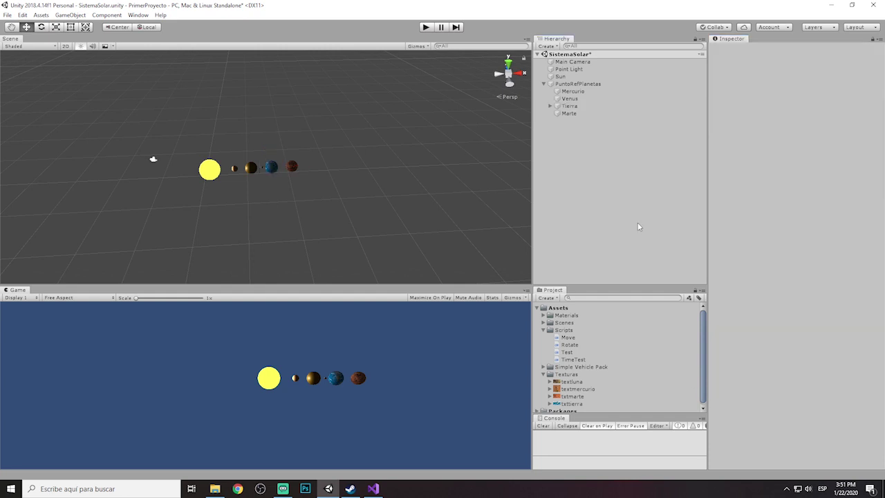
{"action": "left_click", "coordinate": [426, 27]}
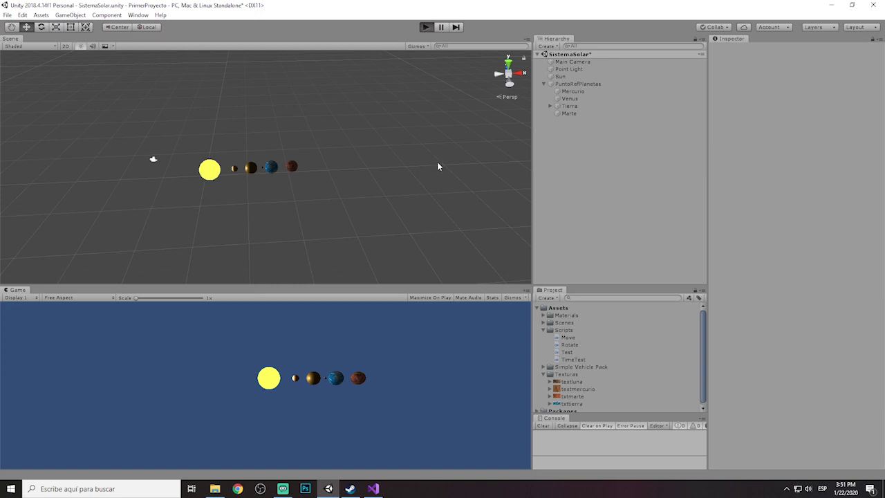
{"action": "left_click_drag", "start_coordinate": [450, 173], "coordinate": [345, 222], "text": "alt"}
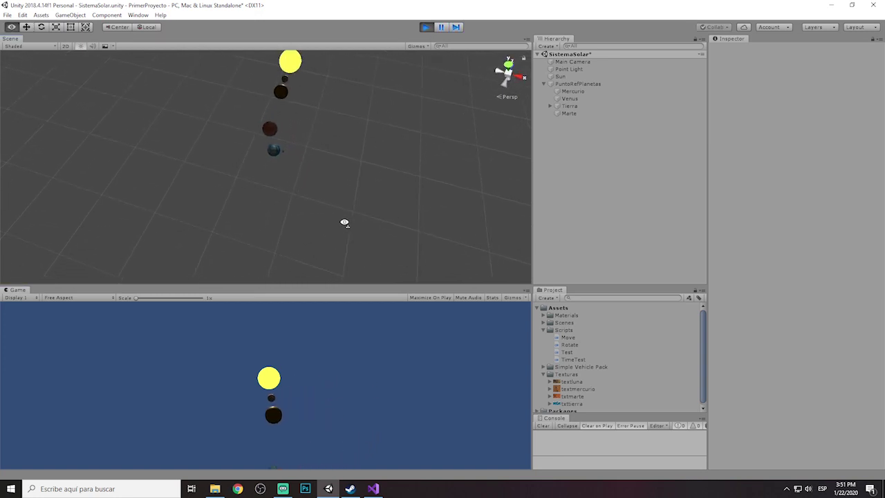
{"action": "left_click", "coordinate": [426, 29]}
{"action": "left_click_drag", "start_coordinate": [459, 155], "coordinate": [492, 107], "text": "alt"}
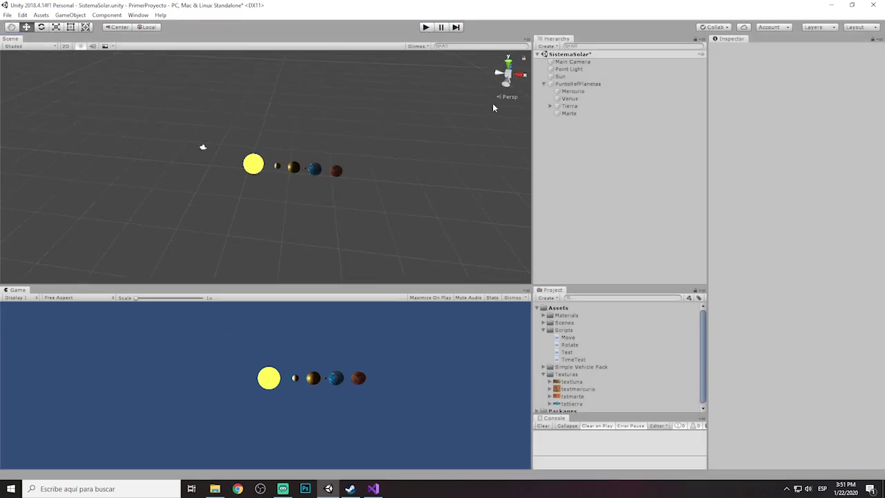
{"action": "left_click", "coordinate": [315, 169]}
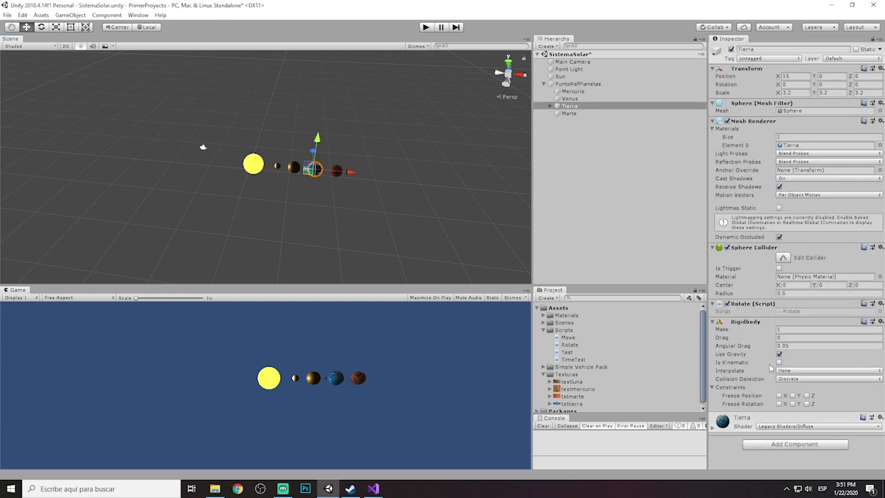
{"action": "left_click", "coordinate": [620, 231]}
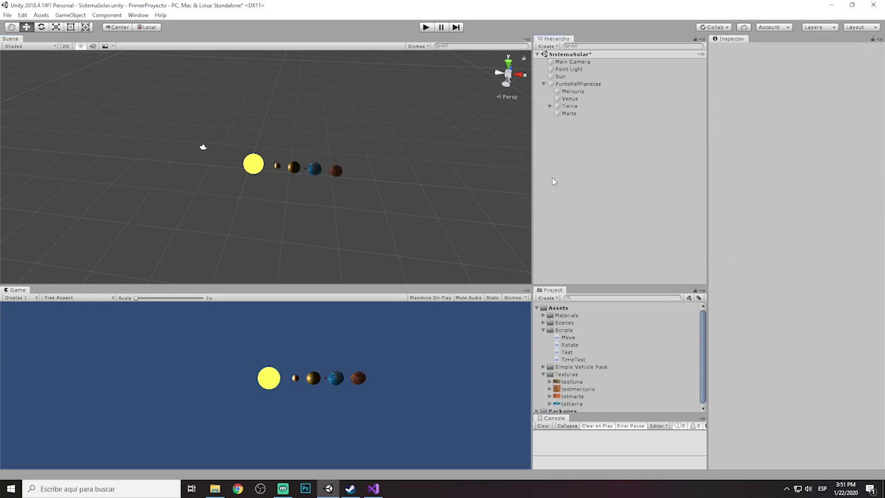
{"action": "left_click", "coordinate": [426, 28]}
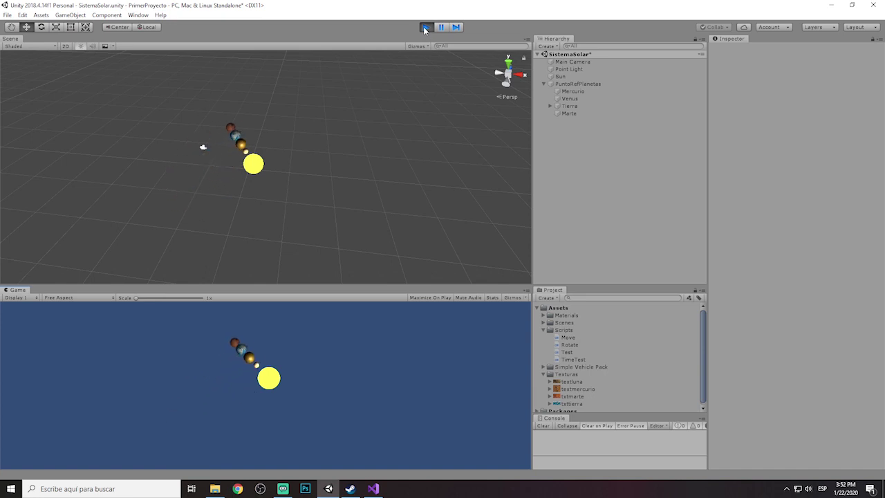
{"action": "left_click", "coordinate": [425, 30]}
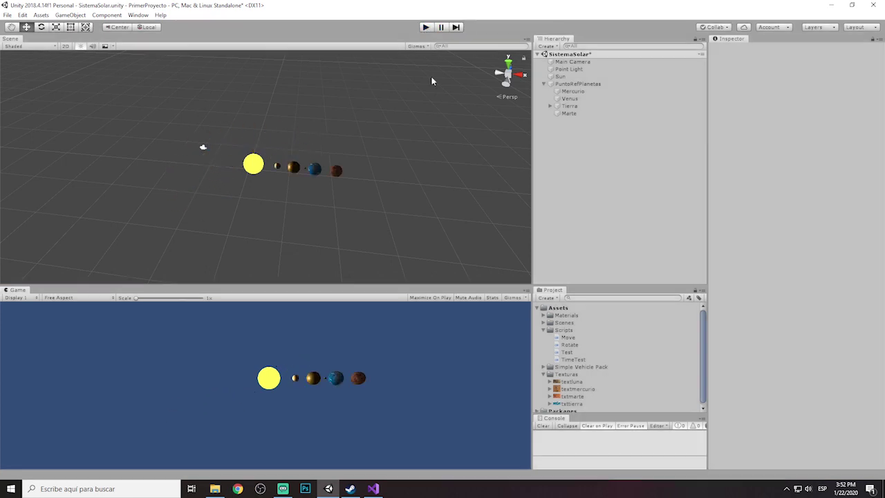
Step: Select Tierra, edit its Rigidbody mass, and start a test run
{"action": "left_click", "coordinate": [569, 105]}
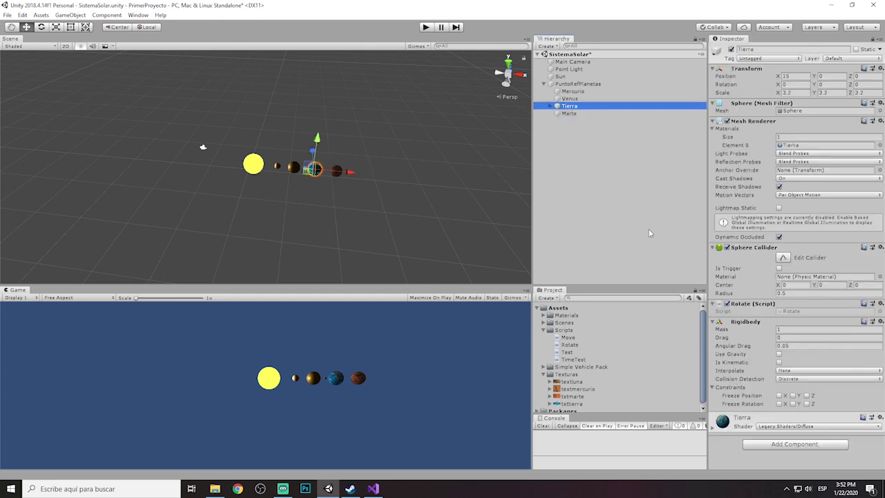
{"action": "left_click", "coordinate": [785, 330]}
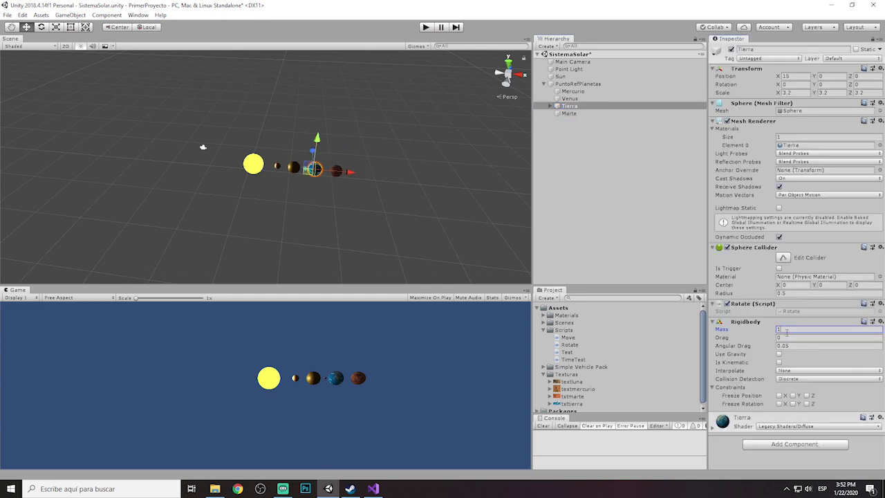
{"action": "left_click", "coordinate": [425, 27]}
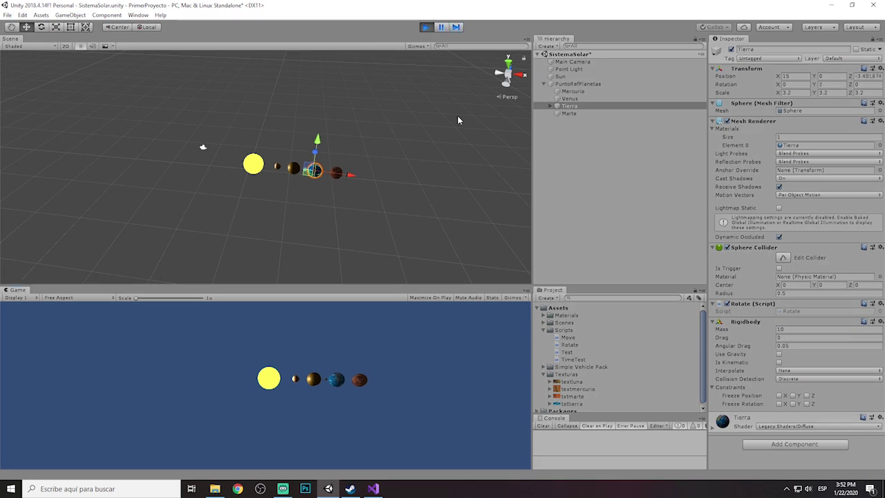
{"action": "left_click", "coordinate": [468, 131]}
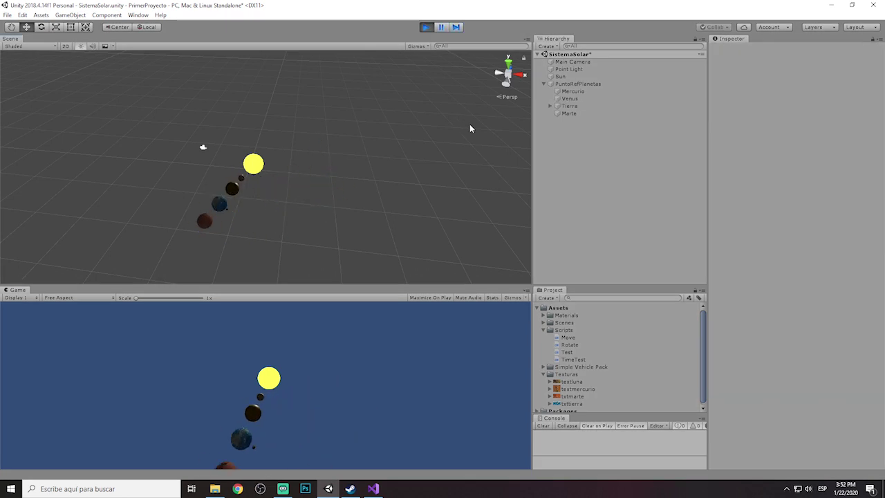
Step: During playback, try Tierra's Rigidbody mass at 1000 and then another value, then stop and deselect
{"action": "left_click", "coordinate": [569, 106]}
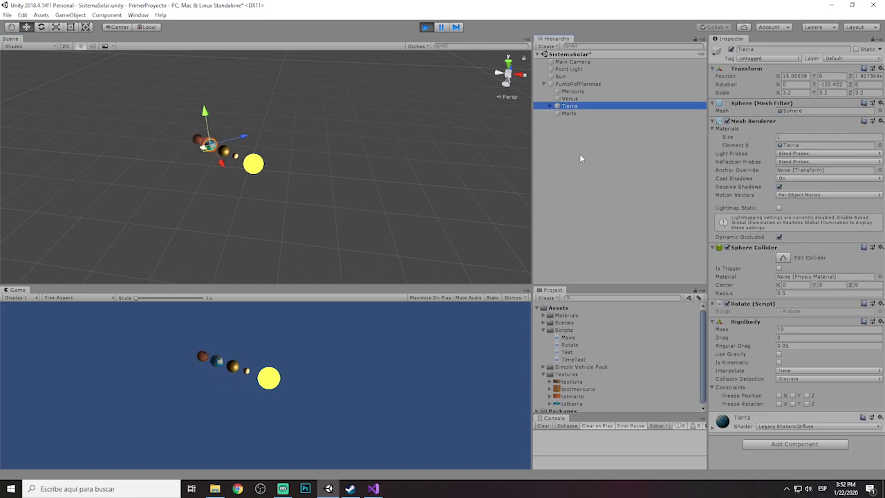
{"action": "left_click", "coordinate": [788, 329]}
{"action": "type", "text": "100"}
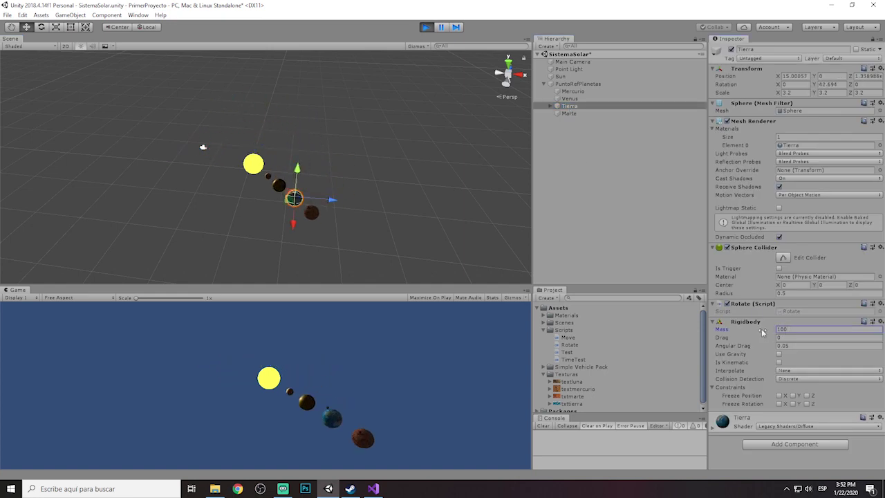
{"action": "type", "text": "0"}
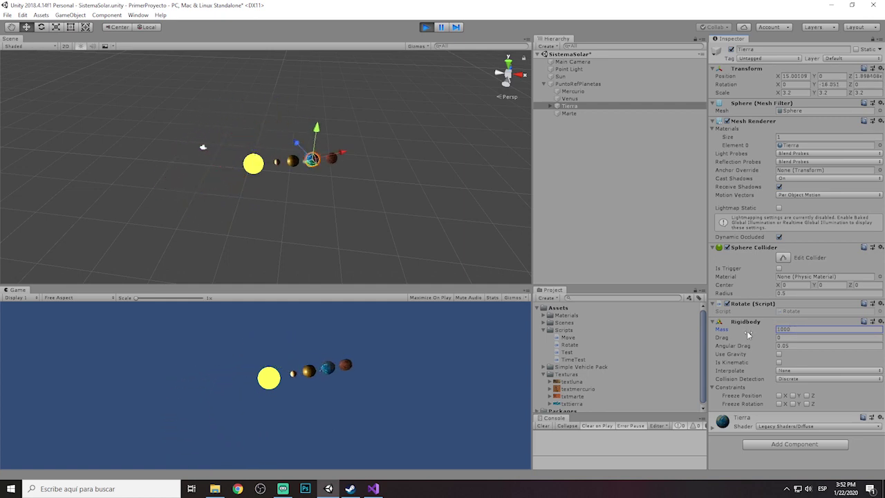
{"action": "double_click", "coordinate": [810, 331]}
{"action": "type", "text": "0"}
{"action": "type", "text": "1"}
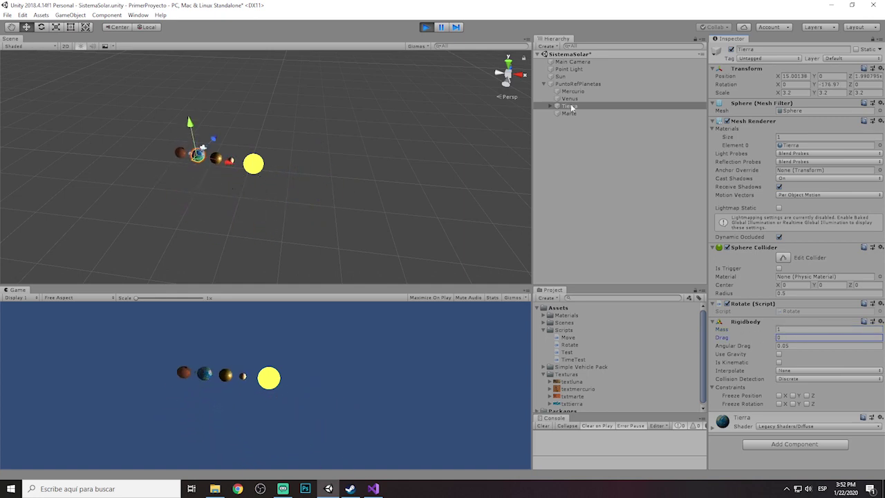
{"action": "left_click", "coordinate": [427, 27]}
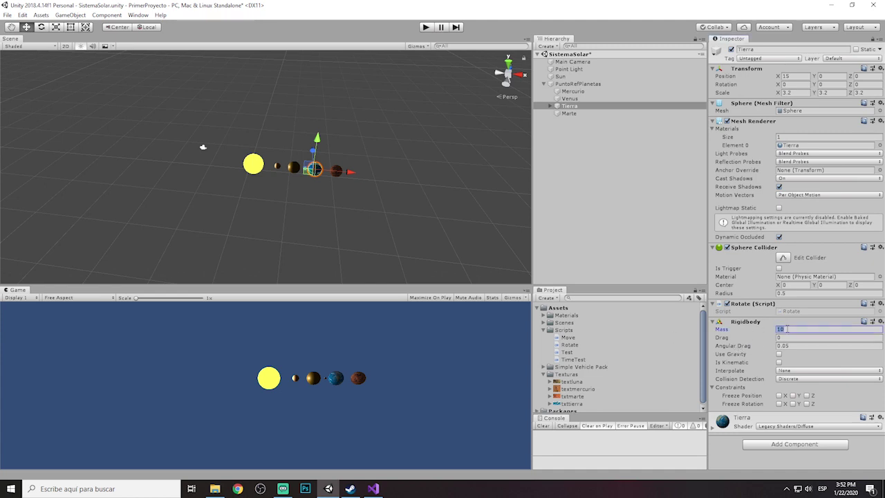
{"action": "left_click", "coordinate": [650, 270]}
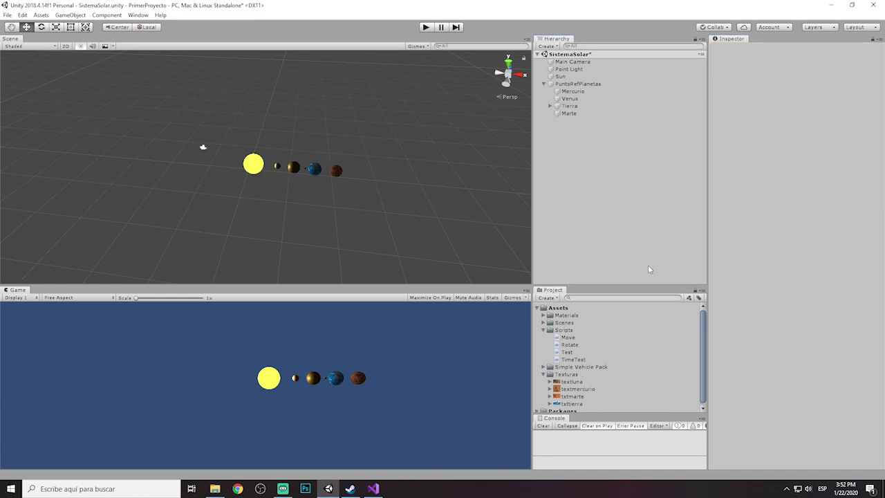
Step: Tick Is Kinematic on Tierra's Rigidbody and start the scene
{"action": "left_click", "coordinate": [571, 107]}
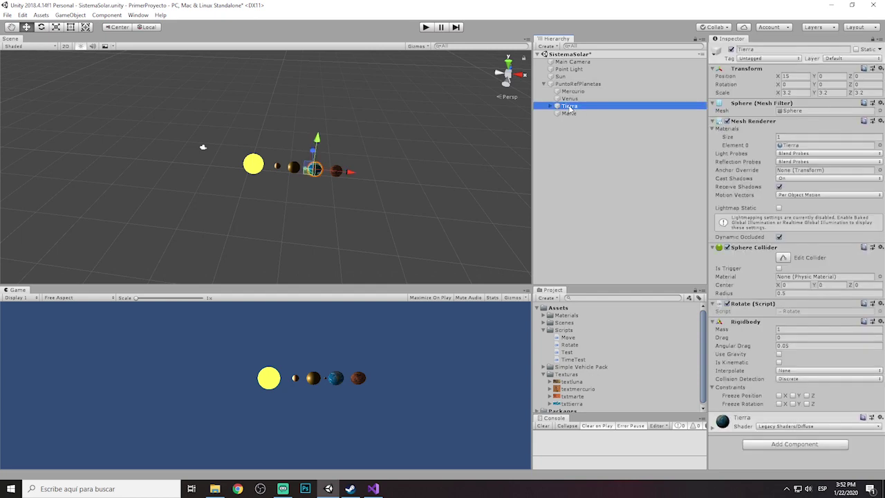
{"action": "left_click", "coordinate": [779, 362]}
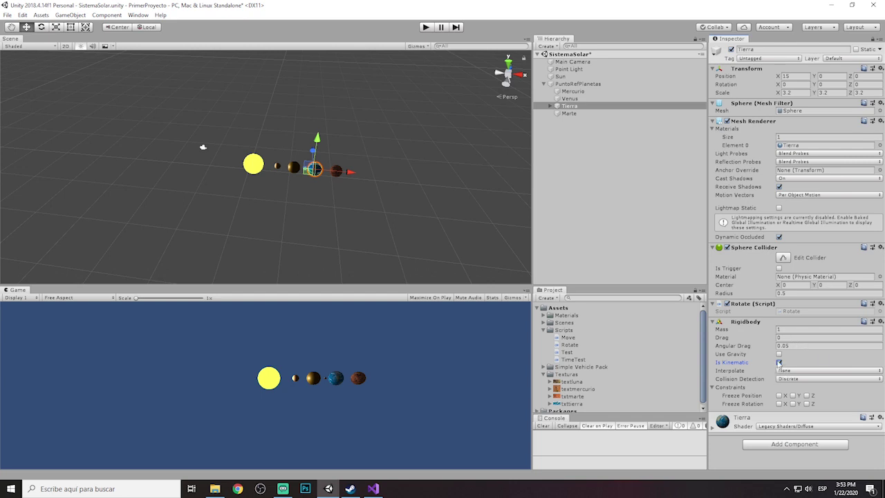
{"action": "left_click", "coordinate": [427, 28]}
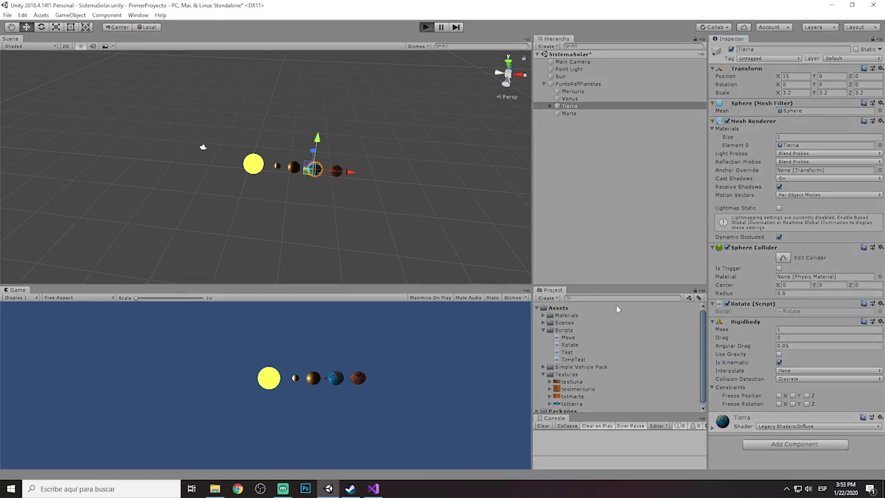
Step: Set Tierra's mass to 10000000 during playback, then stop the scene
{"action": "left_click", "coordinate": [782, 330]}
{"action": "type", "text": "100"}
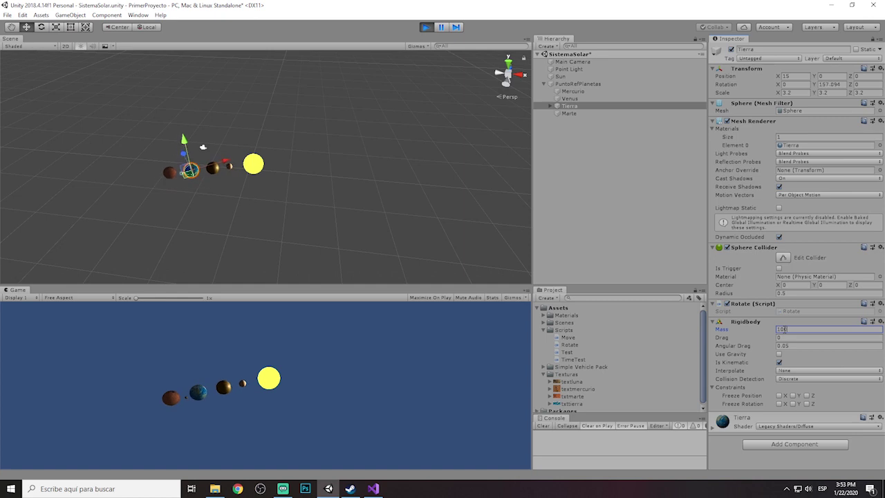
{"action": "type", "text": "00000"}
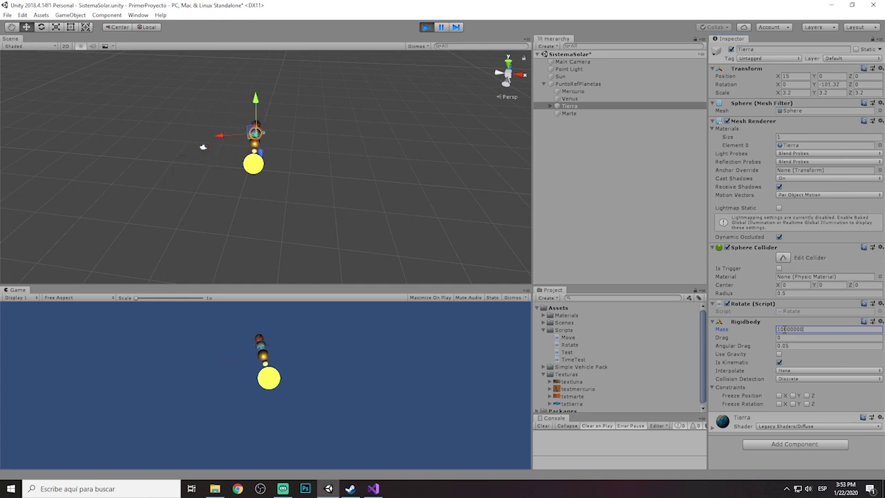
{"action": "left_click", "coordinate": [688, 331]}
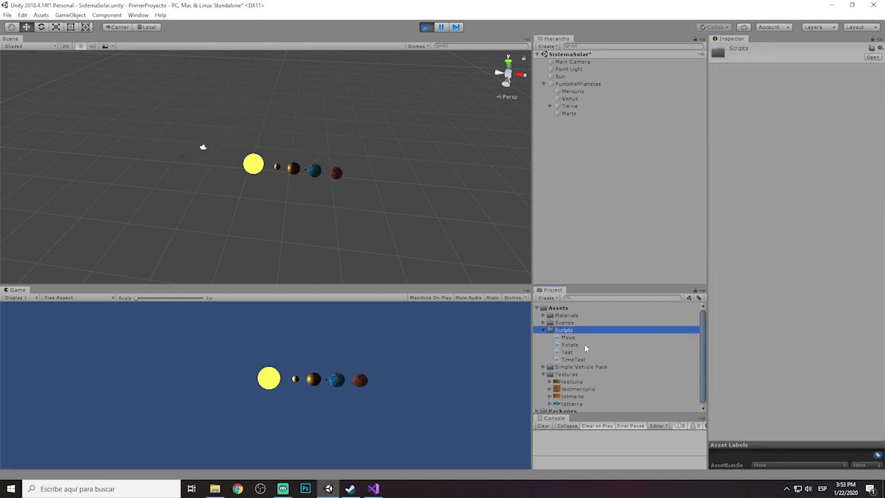
{"action": "left_click", "coordinate": [570, 106]}
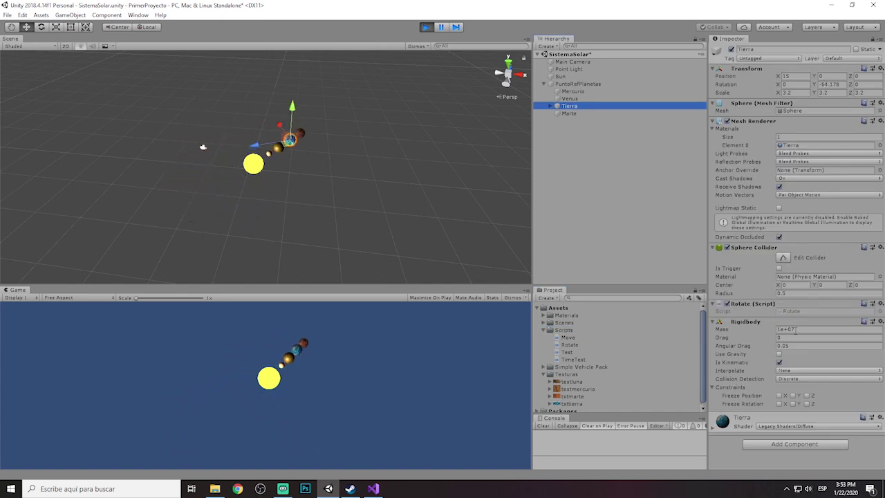
{"action": "left_click", "coordinate": [795, 329]}
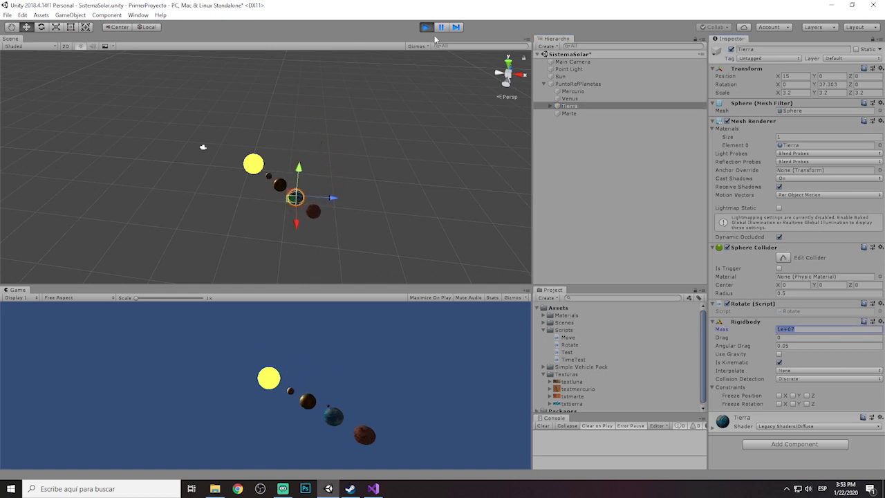
{"action": "key", "text": "ctrl+p"}
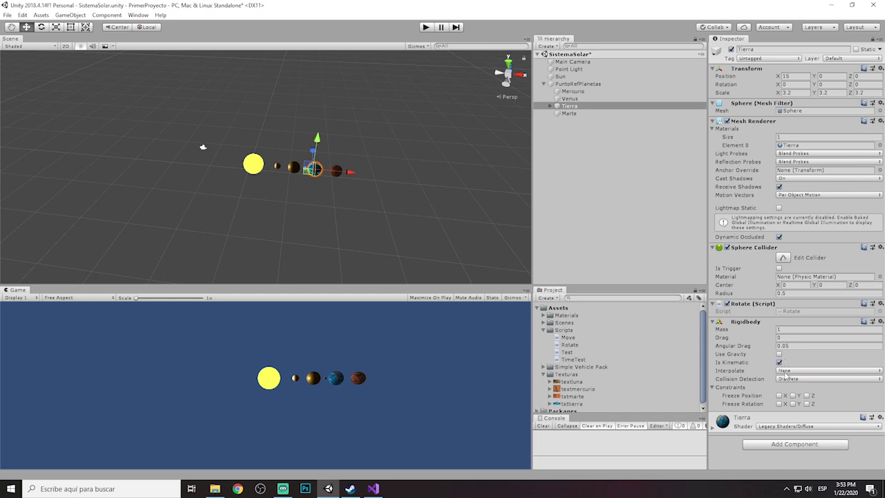
Step: Set Tierra's Rigidbody Interpolate to Interpolate and watch a test run of the orbit
{"action": "left_click", "coordinate": [785, 372]}
{"action": "left_click", "coordinate": [798, 391]}
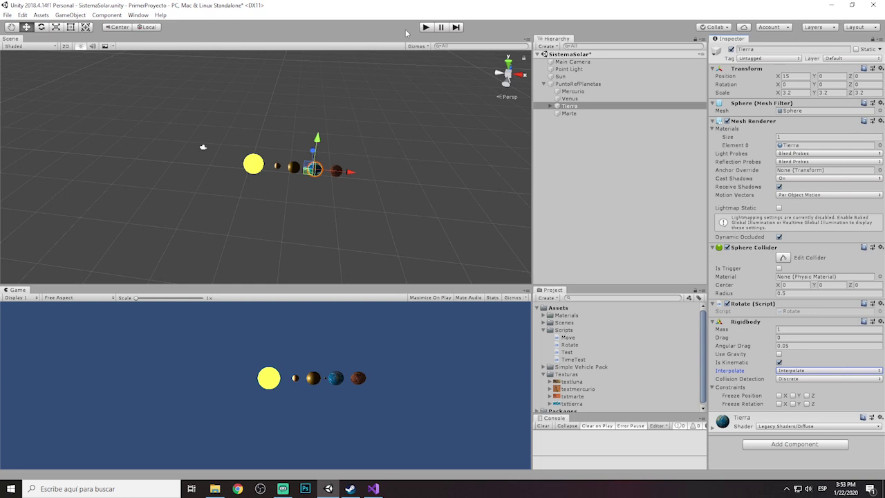
{"action": "left_click", "coordinate": [426, 28]}
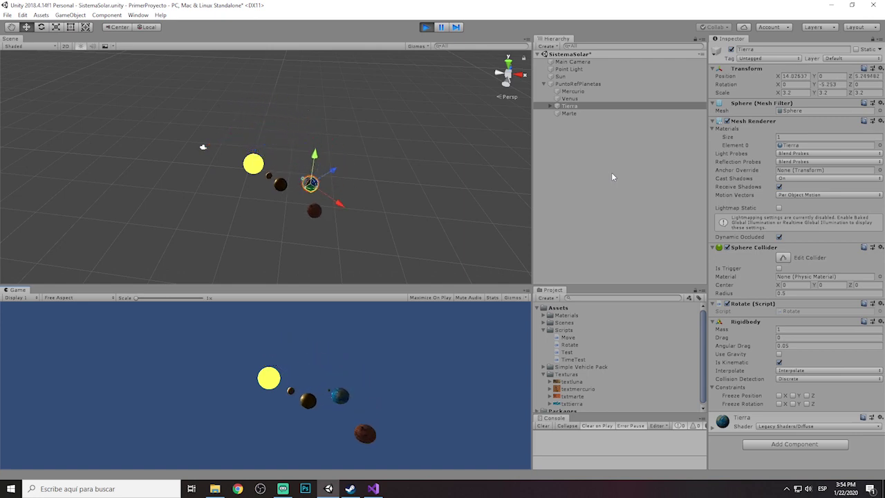
{"action": "mouse_move", "coordinate": [374, 160]}
{"action": "right_mouse_down"}
{"action": "mouse_move", "coordinate": [295, 181]}
{"action": "mouse_move", "coordinate": [277, 175]}
{"action": "right_mouse_up"}
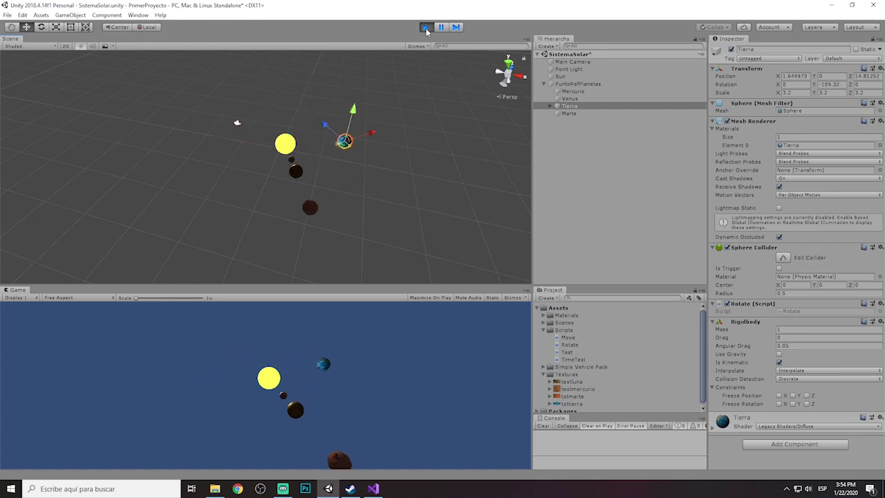
{"action": "left_click", "coordinate": [426, 28]}
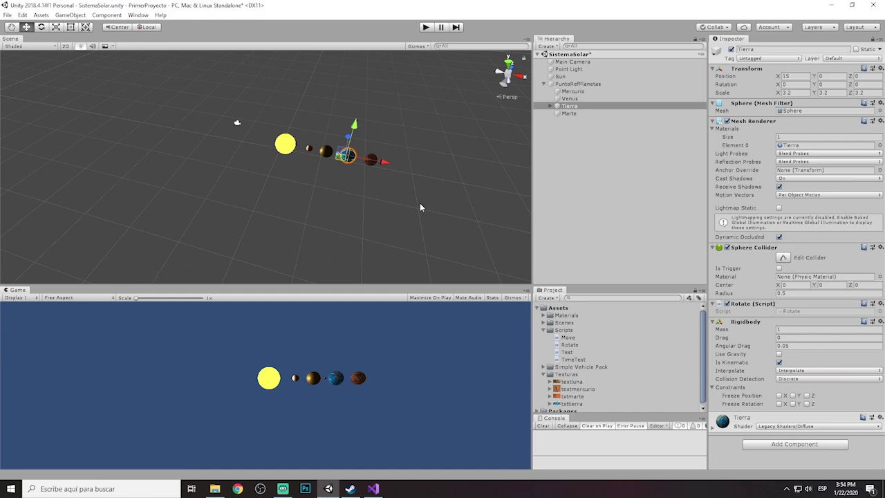
Step: Add a Rigidbody to Mercurio with Use Gravity off, Is Kinematic on, and Interpolate
{"action": "left_click", "coordinate": [308, 148]}
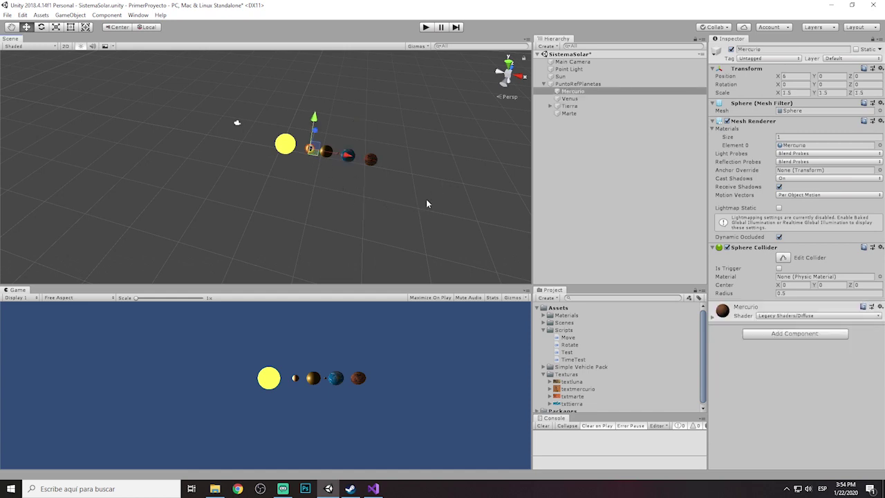
{"action": "left_click", "coordinate": [795, 333]}
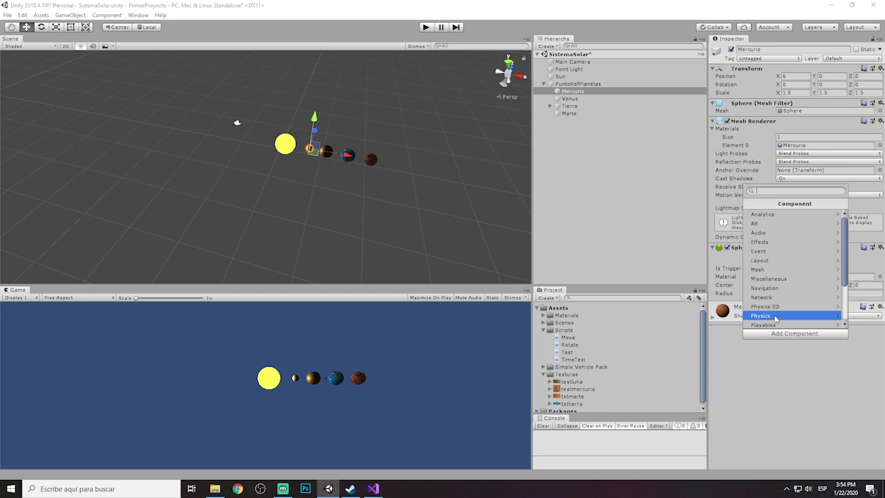
{"action": "left_click", "coordinate": [776, 316]}
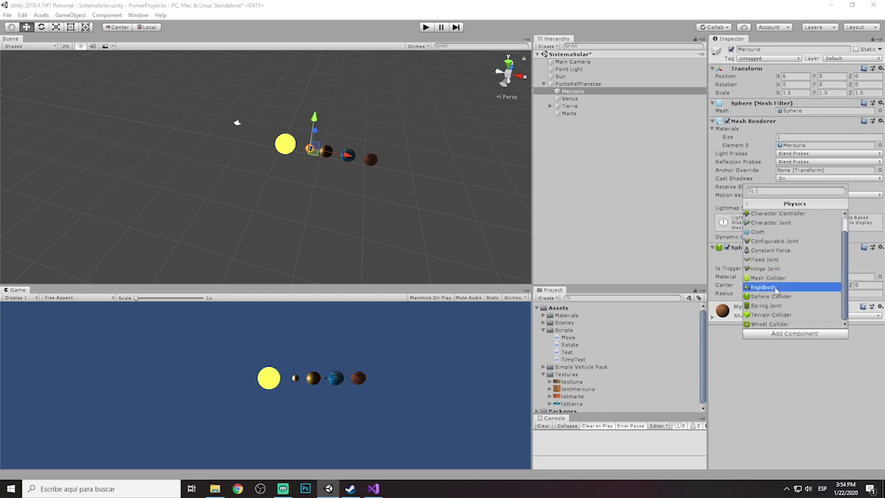
{"action": "left_click", "coordinate": [776, 291]}
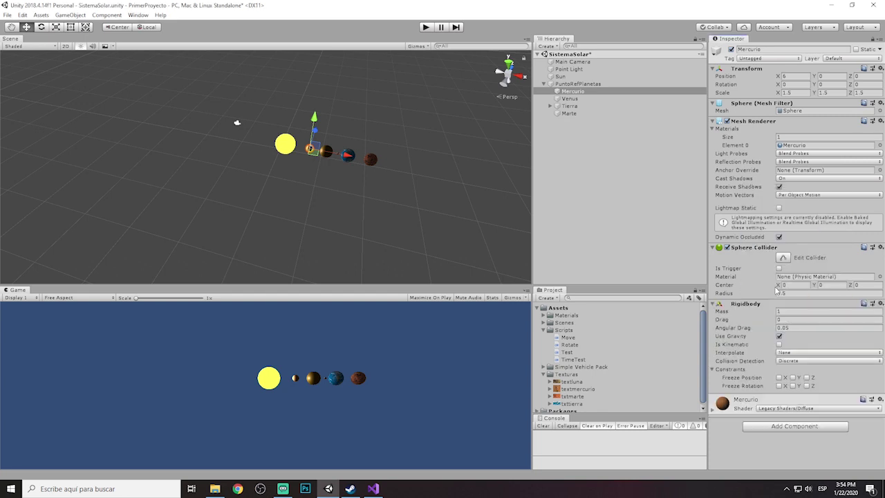
{"action": "left_click", "coordinate": [779, 344]}
{"action": "left_click", "coordinate": [783, 354]}
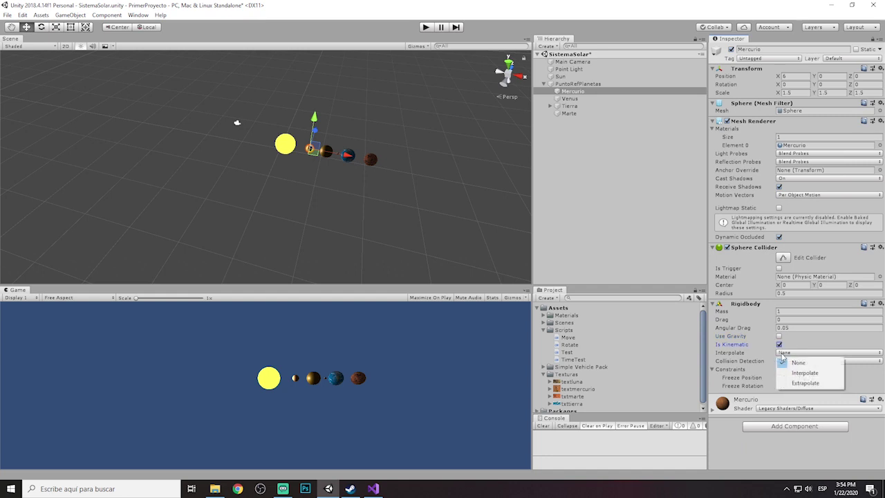
{"action": "left_click", "coordinate": [796, 373]}
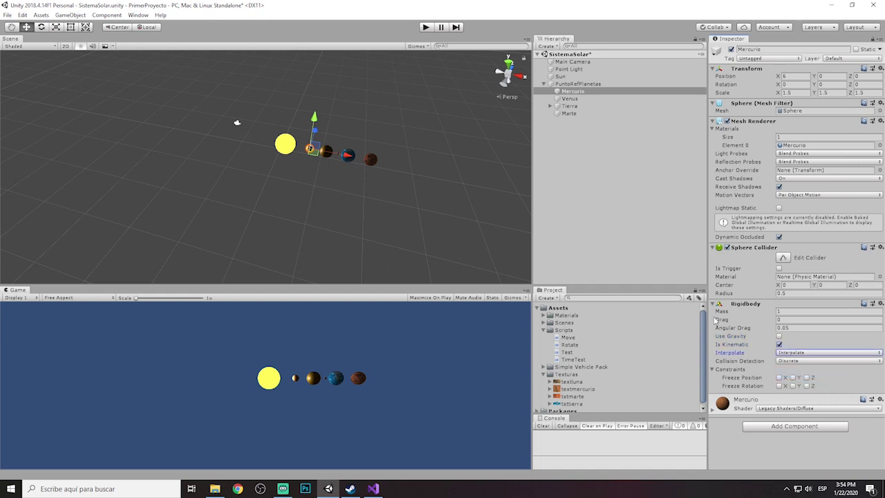
Step: Deselect Mercurio and do a test run of the solar system
{"action": "left_click", "coordinate": [657, 243]}
{"action": "left_click", "coordinate": [427, 27]}
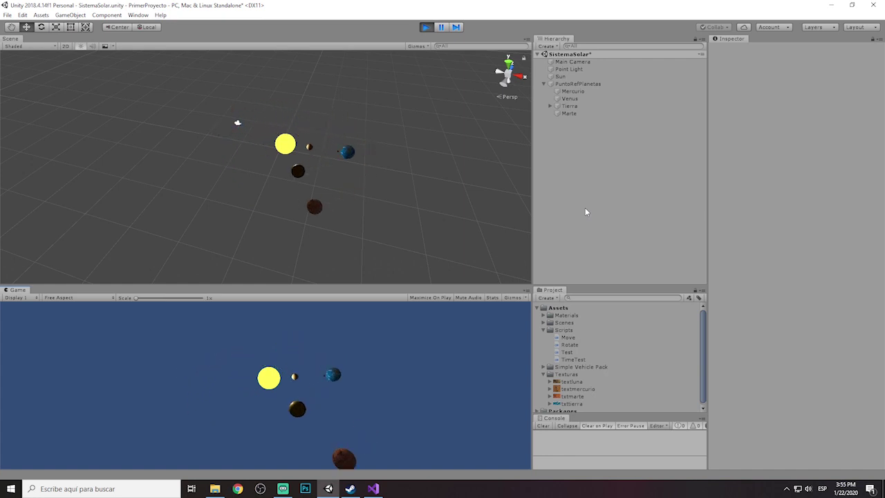
{"action": "left_click", "coordinate": [429, 29]}
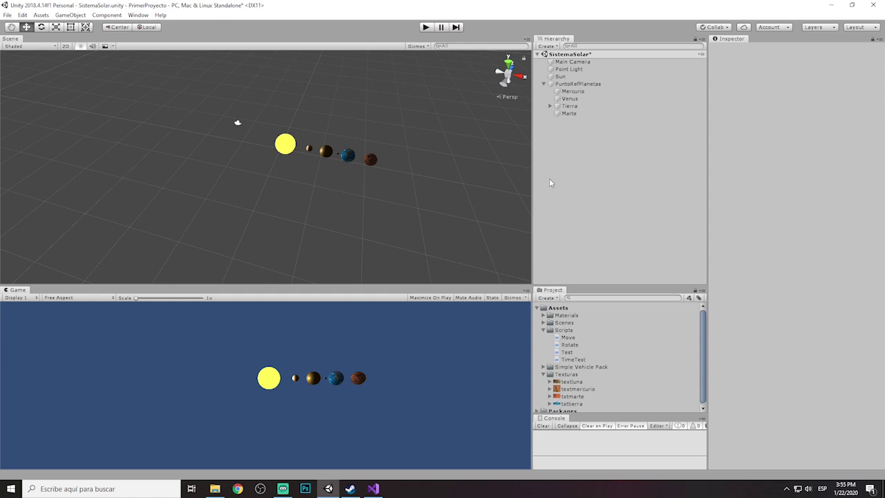
Step: Orbit the view, inspect Mercurio's components, then select Tierra to view its settings
{"action": "right_click_drag", "start_coordinate": [418, 172], "coordinate": [423, 162]}
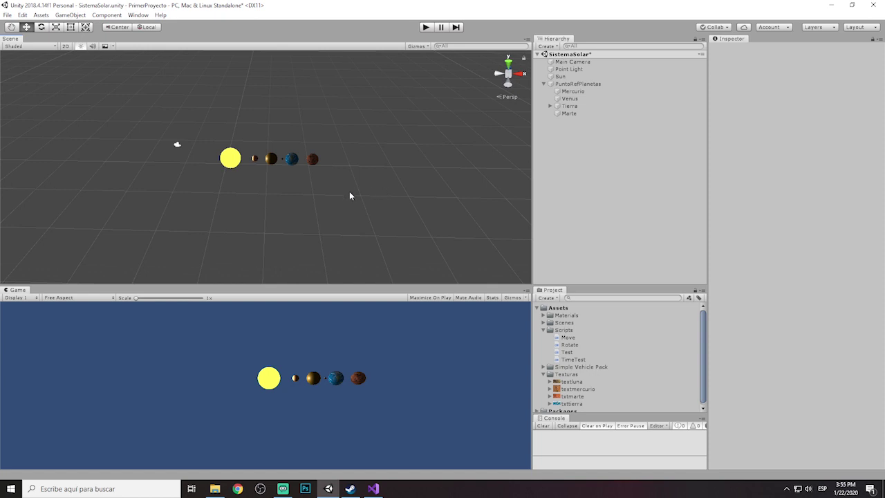
{"action": "left_click", "coordinate": [254, 159]}
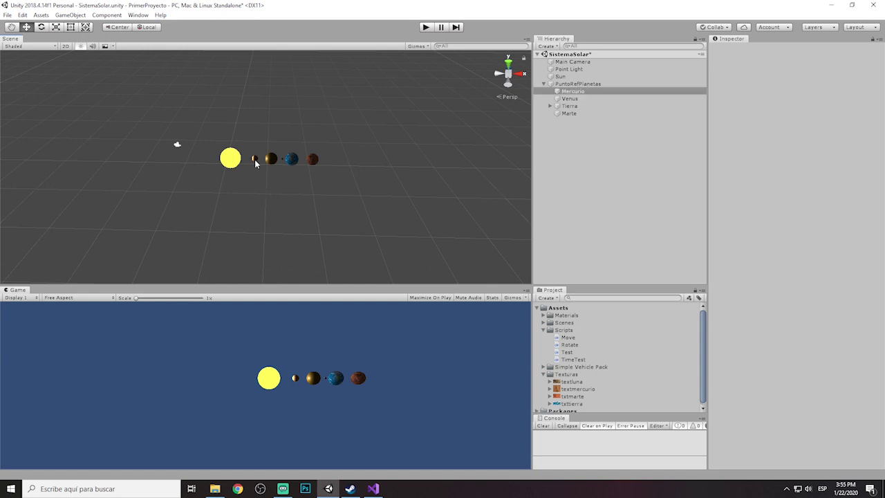
{"action": "left_click", "coordinate": [295, 174]}
{"action": "left_click", "coordinate": [570, 107]}
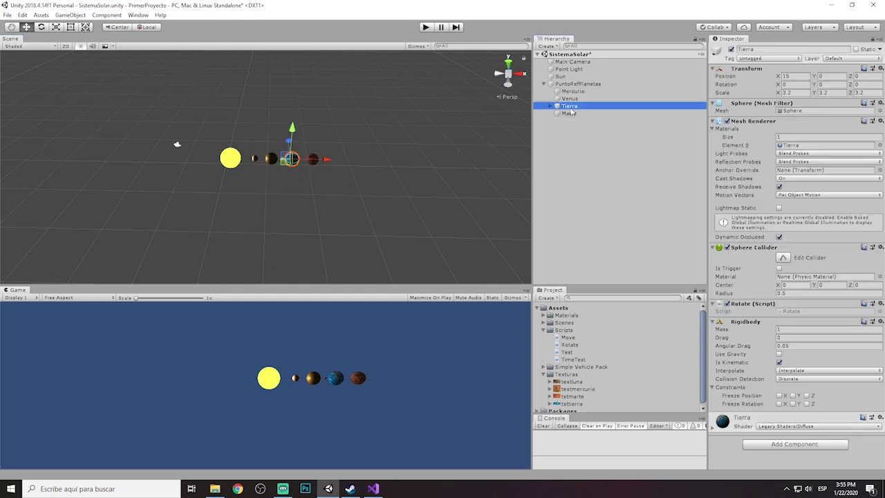
Step: Set Tierra's Transform Position X to -15
{"action": "left_click", "coordinate": [796, 76]}
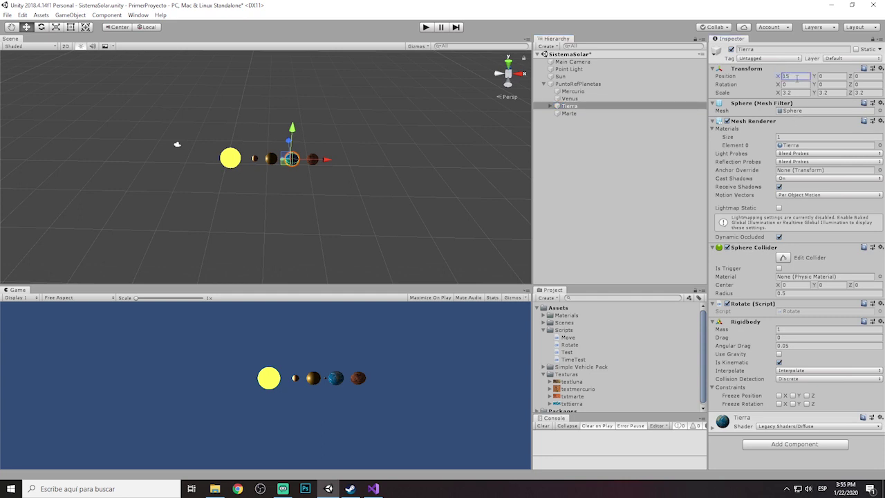
{"action": "type", "text": "-15"}
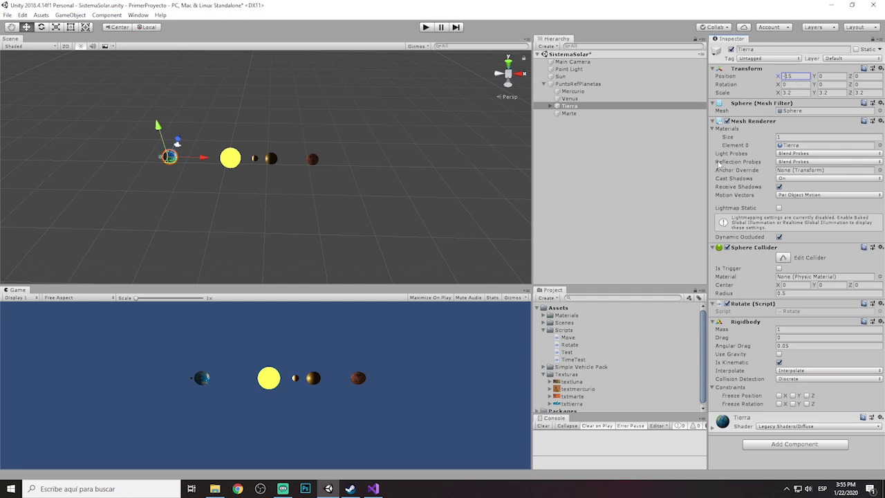
{"action": "left_click", "coordinate": [313, 161]}
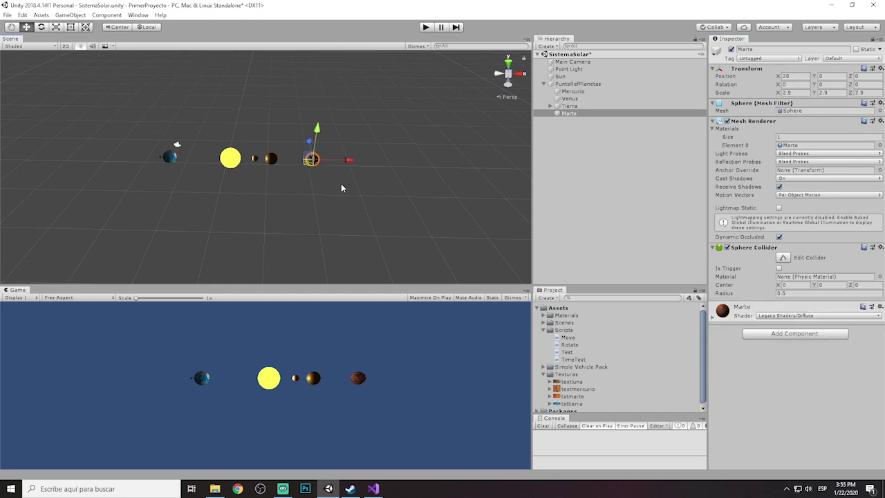
Step: Set Venus's Position X to -10, deselect it, and start play mode
{"action": "left_click", "coordinate": [271, 160]}
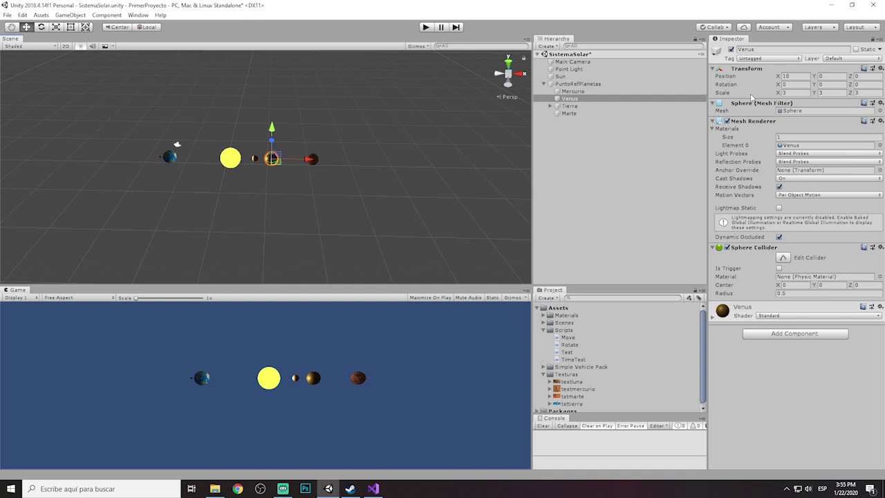
{"action": "left_click", "coordinate": [790, 76]}
{"action": "type", "text": "-10"}
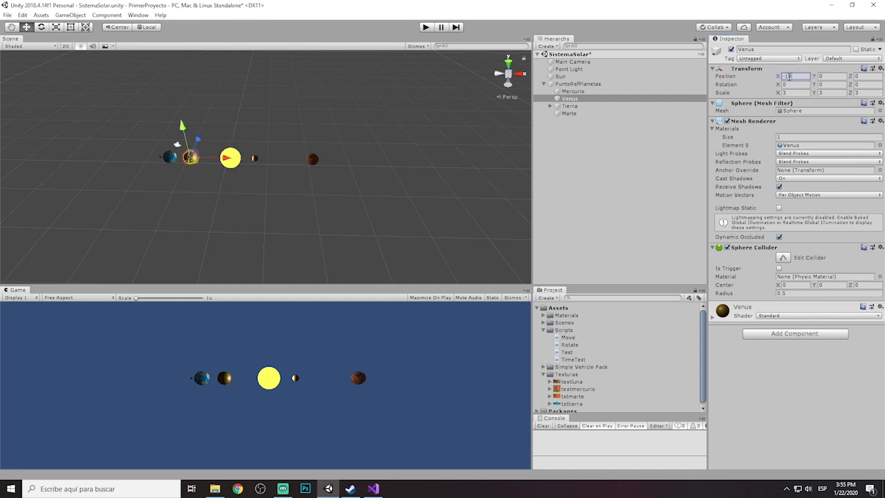
{"action": "left_click", "coordinate": [627, 188]}
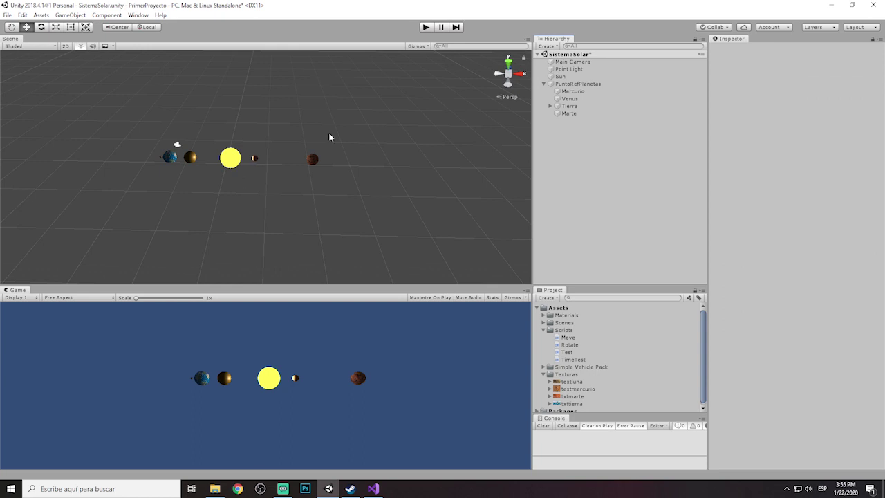
{"action": "left_click", "coordinate": [426, 27]}
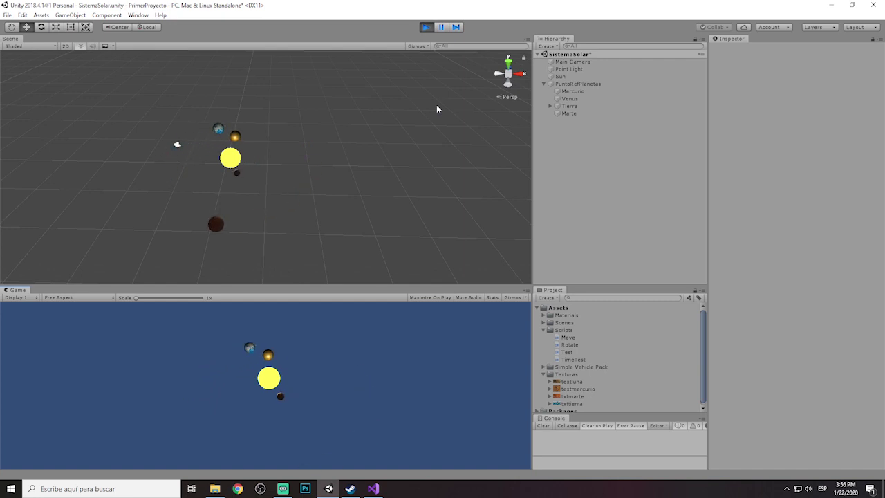
Step: Stop play mode and preview the Rotate script's code, spinning at 50 per second around Y
{"action": "key", "text": "ctrl+p"}
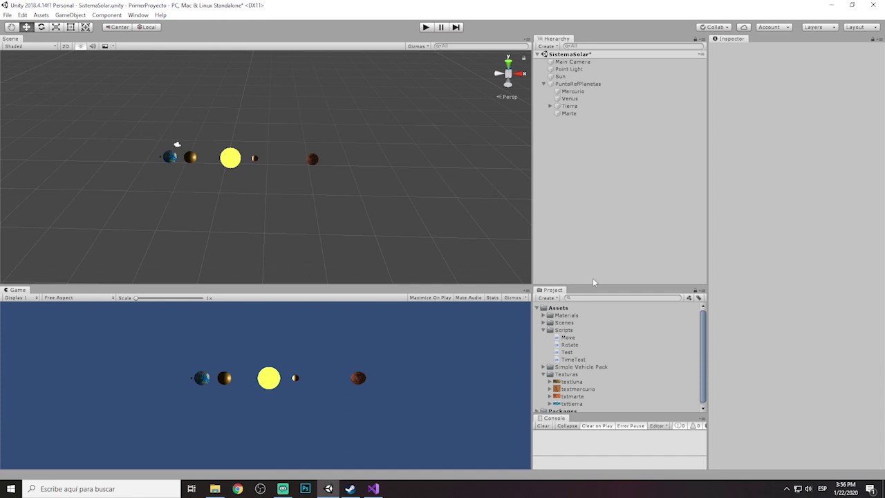
{"action": "left_click", "coordinate": [577, 346]}
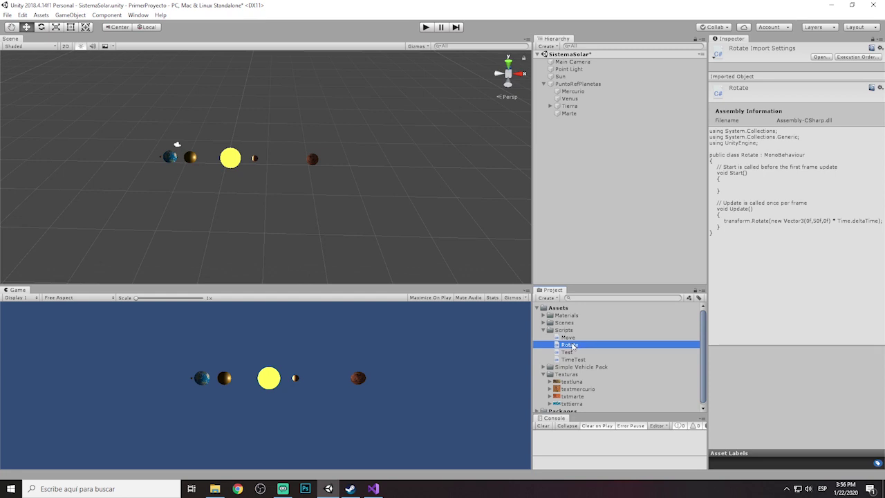
Step: In Rotate.cs change the Y rotation speed from 50f to 100f, save, and return to Unity
{"action": "double_click", "coordinate": [571, 345]}
{"action": "left_click", "coordinate": [319, 293]}
{"action": "key", "text": "Up"}
{"action": "key", "text": "Up"}
{"action": "key", "text": "Up"}
{"action": "key", "text": "Down"}
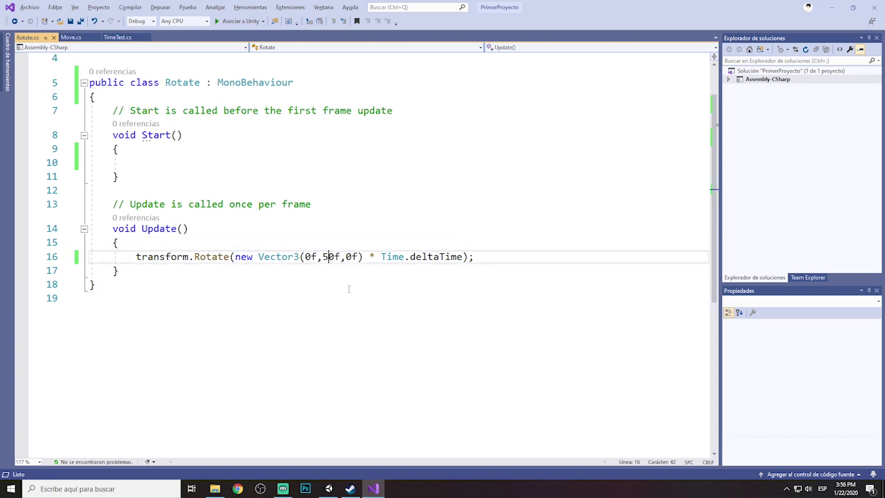
{"action": "left_click", "coordinate": [331, 259]}
{"action": "key", "text": "BackSpace"}
{"action": "type", "text": "100"}
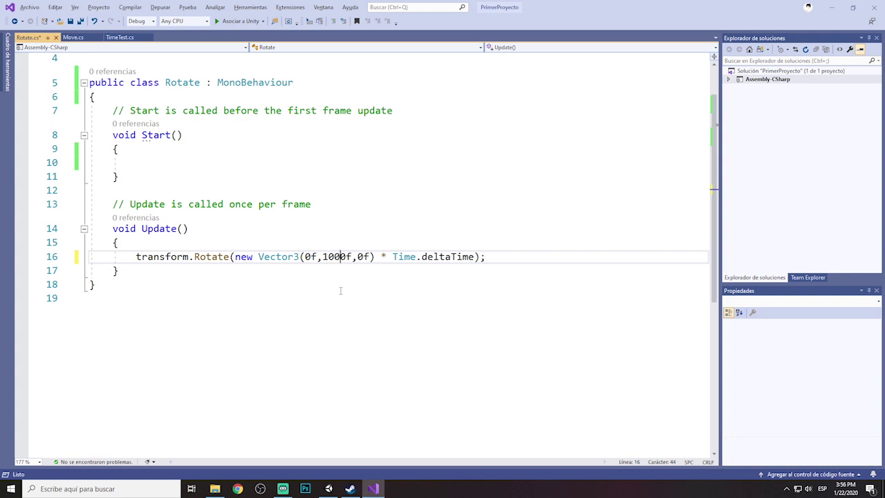
{"action": "key", "text": "ctrl+s"}
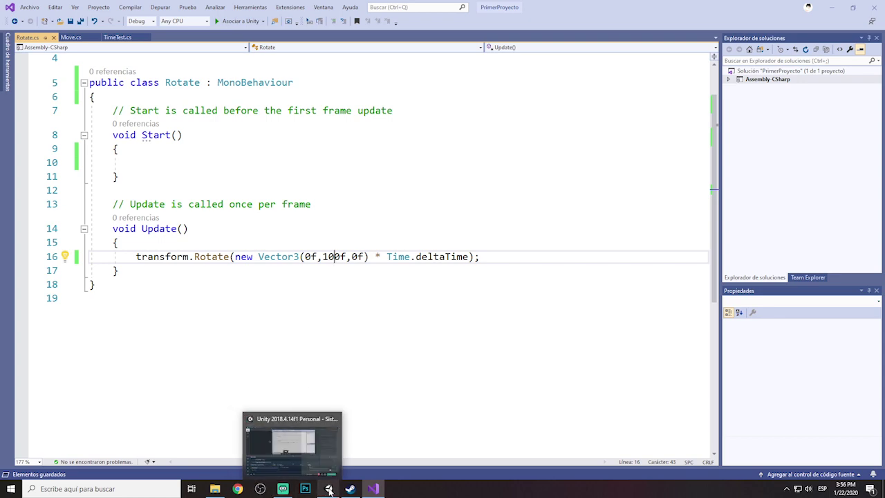
{"action": "left_click", "coordinate": [329, 490]}
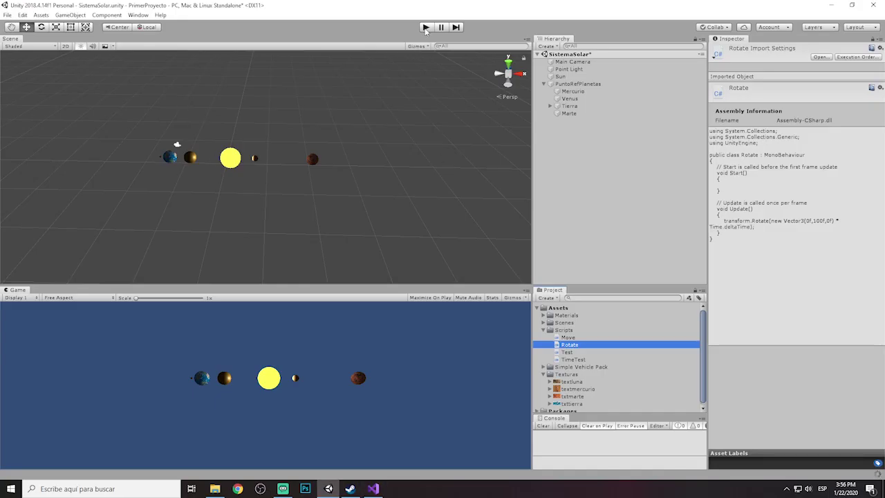
Step: Run the solar system in play mode to watch the faster planet rotation, then stop it
{"action": "left_click", "coordinate": [426, 27]}
{"action": "key", "text": "ctrl+p"}
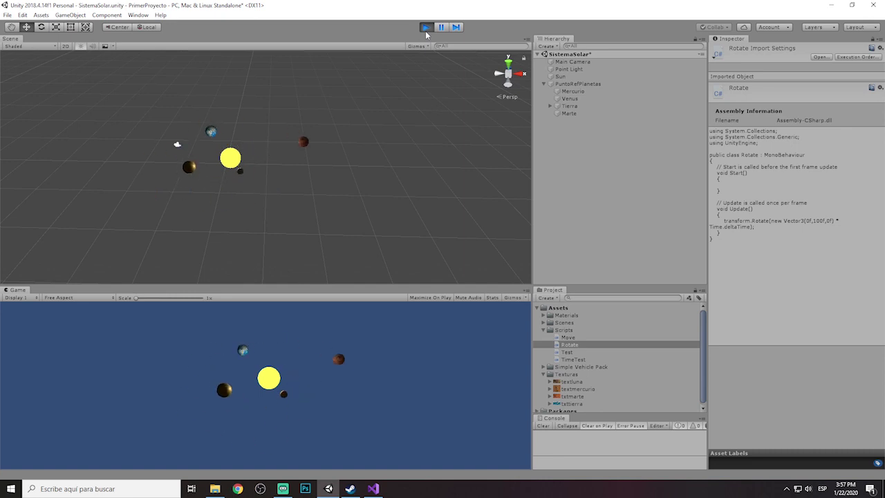
{"action": "left_click", "coordinate": [426, 31]}
Step: Bring the Rotate script back up, restart play mode, and select the Main Camera
{"action": "left_click", "coordinate": [374, 488]}
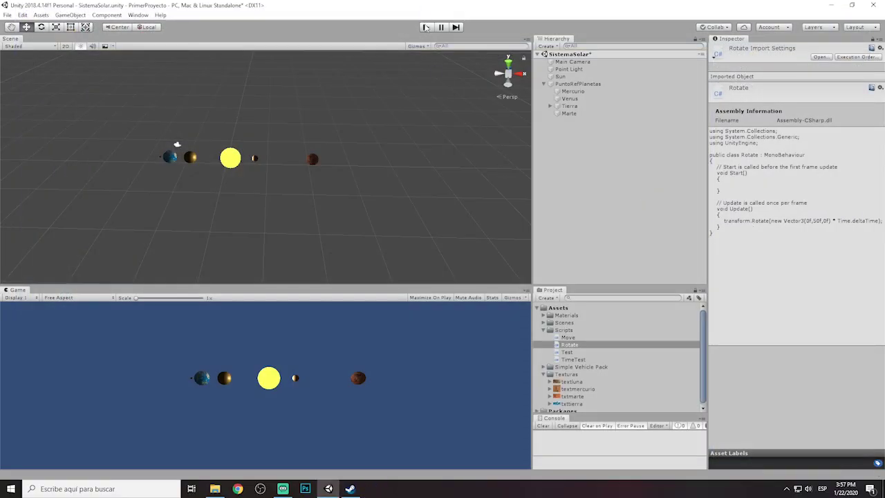
{"action": "left_click", "coordinate": [426, 28]}
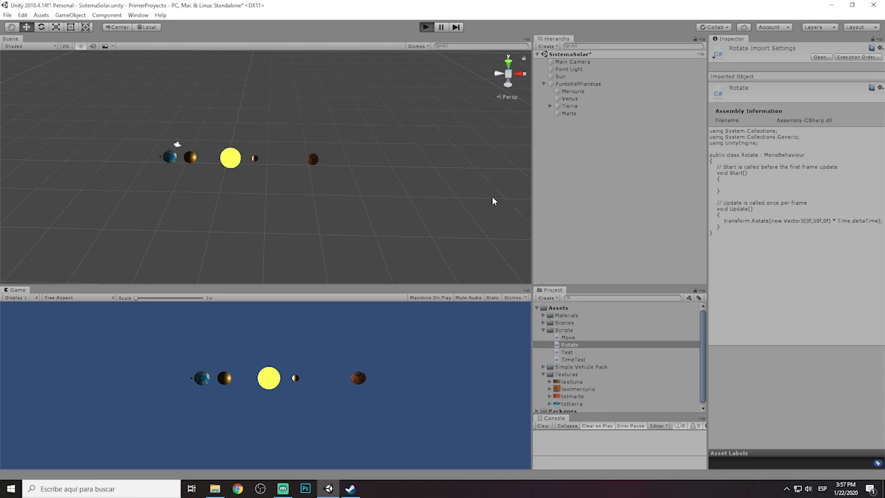
{"action": "left_click", "coordinate": [564, 62]}
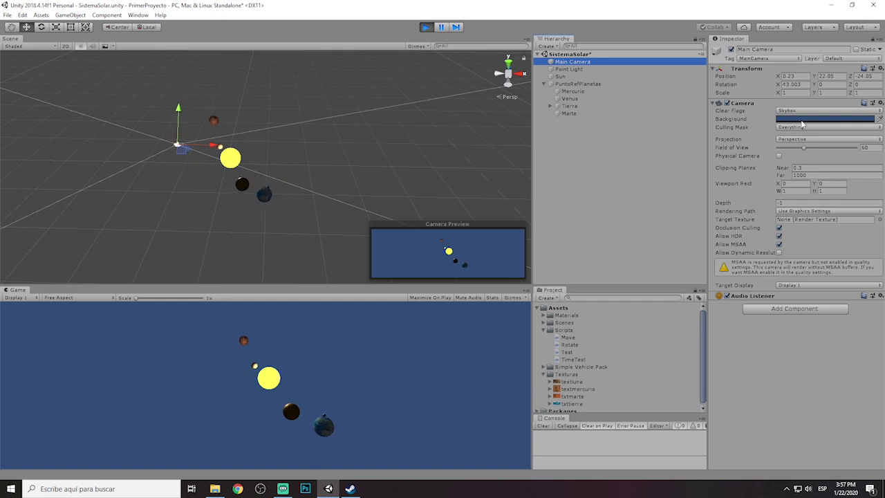
Step: Set the Main Camera's background colour to black and enlarge the Game view
{"action": "left_click", "coordinate": [825, 119]}
{"action": "left_click_drag", "start_coordinate": [149, 121], "coordinate": [123, 161]}
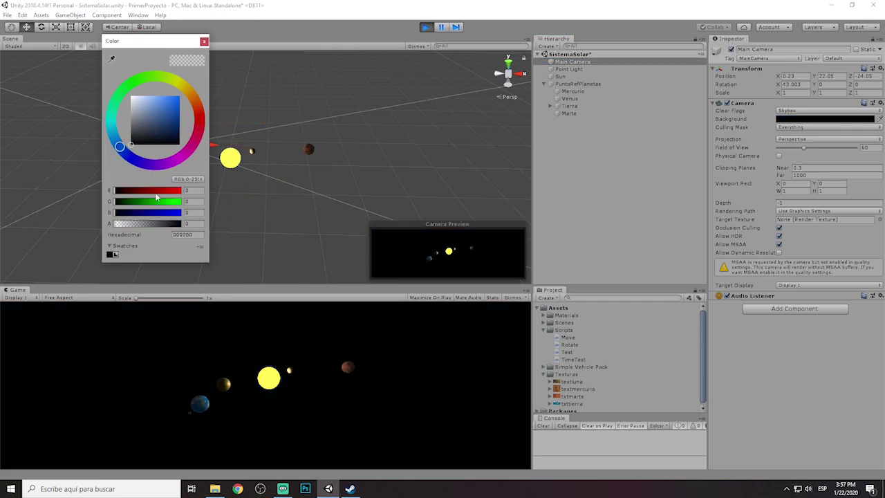
{"action": "left_click", "coordinate": [204, 42]}
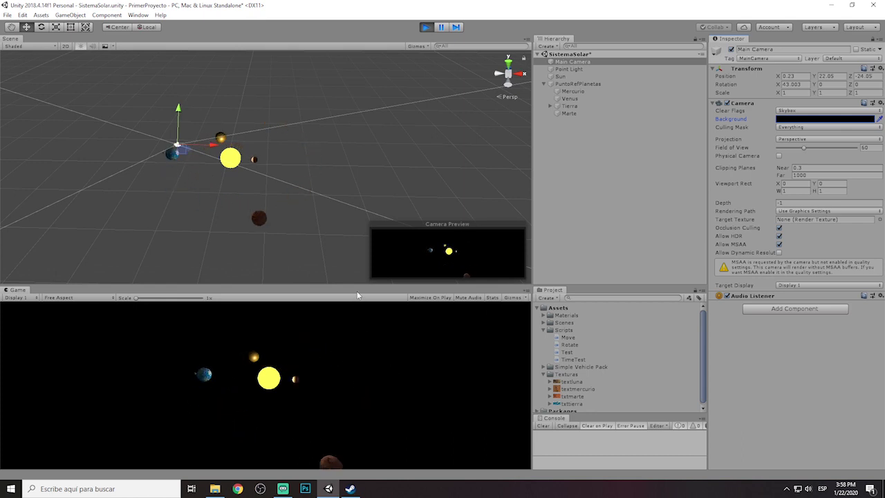
{"action": "left_click_drag", "start_coordinate": [359, 283], "coordinate": [361, 249]}
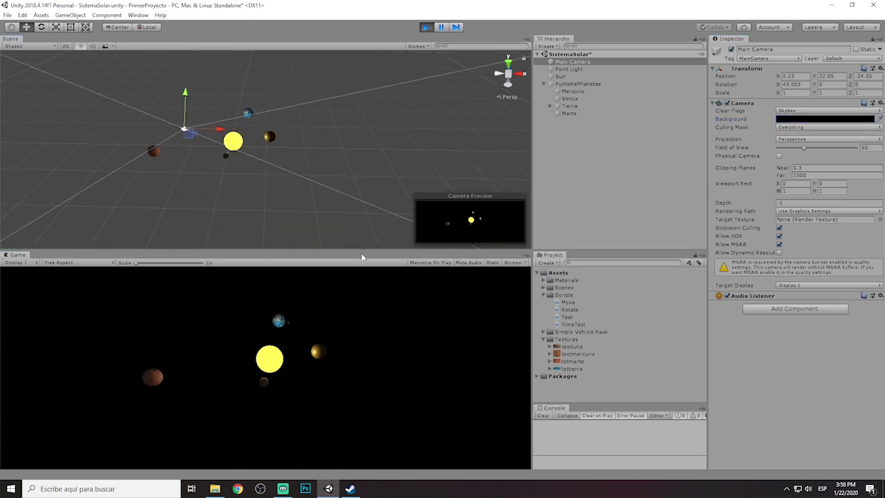